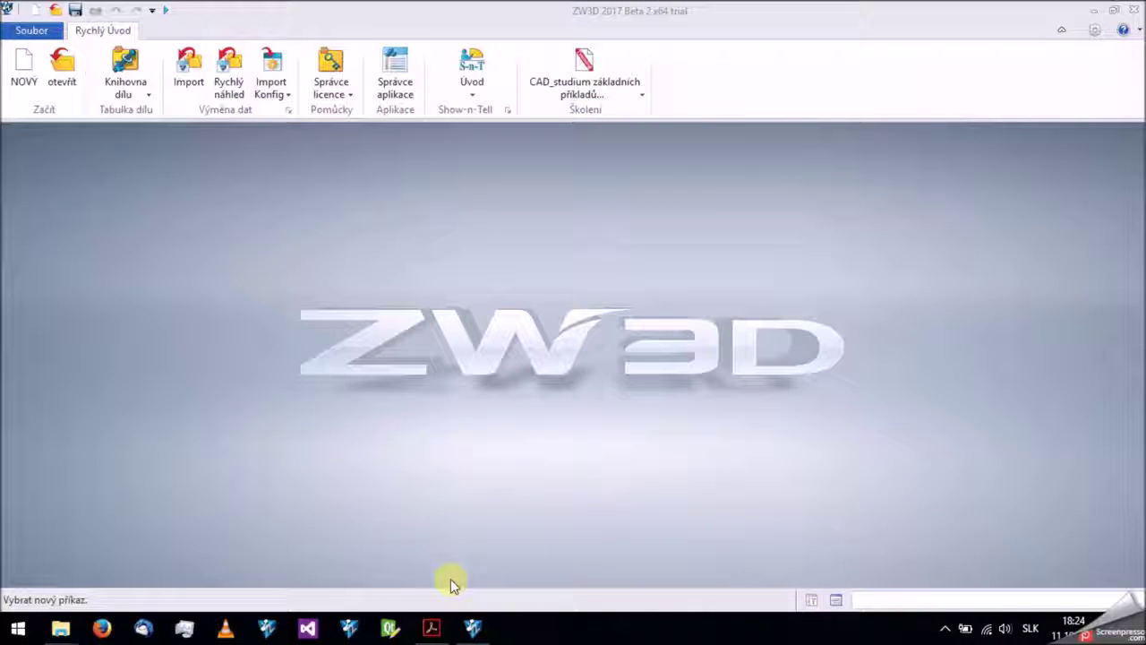
Create a new part/assembly file named skuska5 with the default template.
left_click(25, 71)
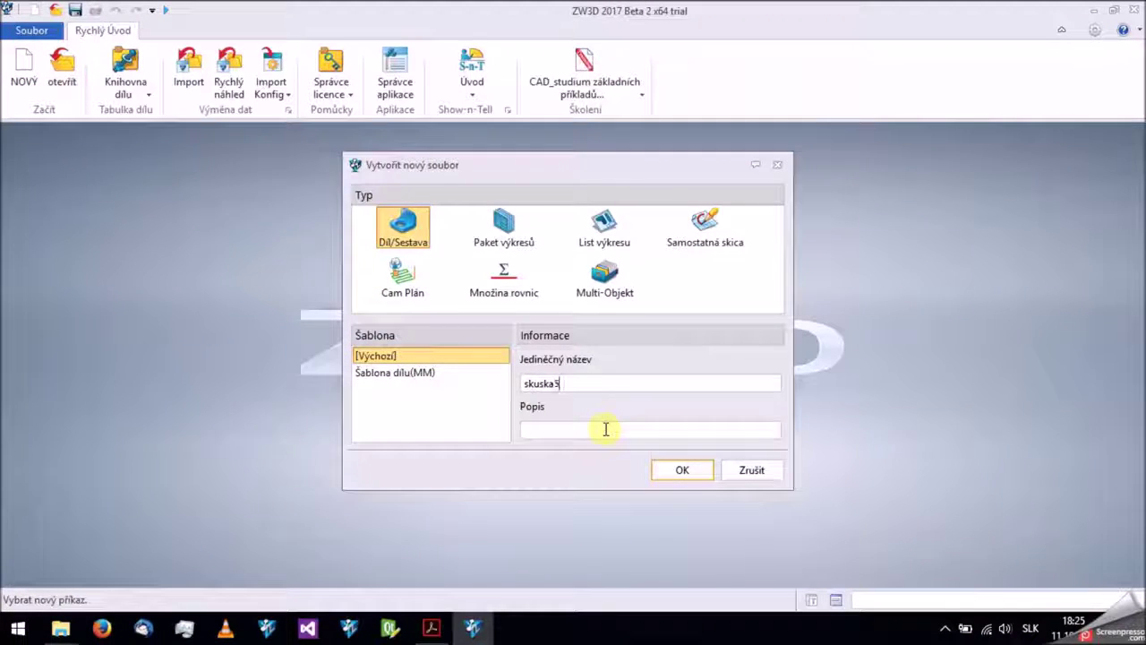
left_click(670, 473)
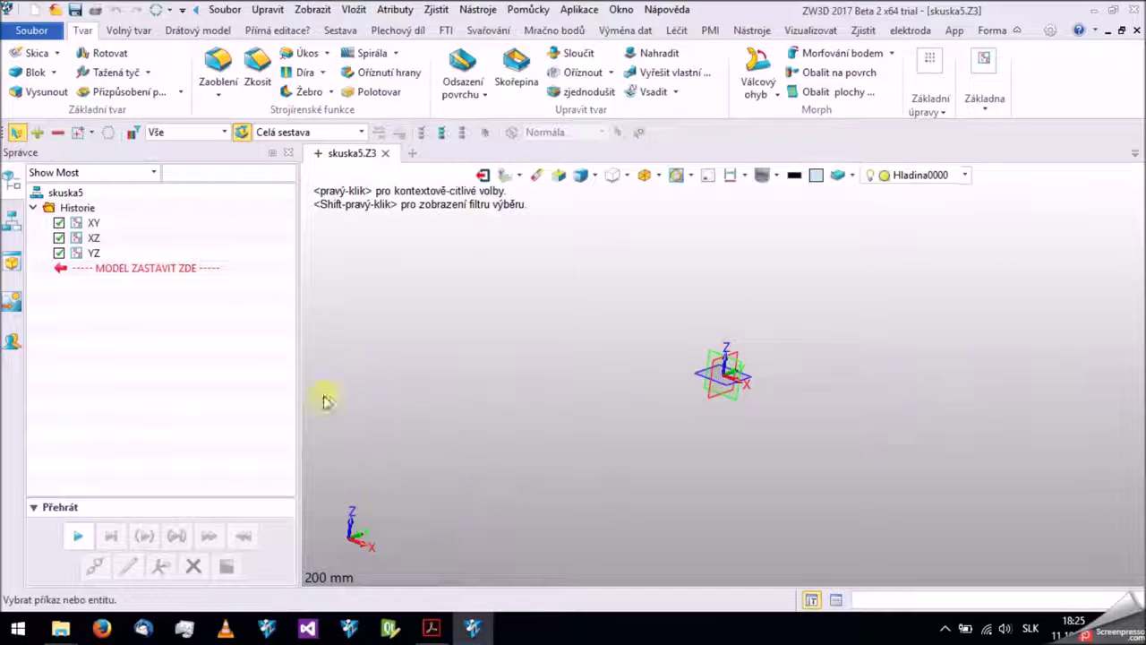
Examine the available basic solid shapes and the options of the Block, Extrude, Revolve and Fillet commands.
left_click(56, 73)
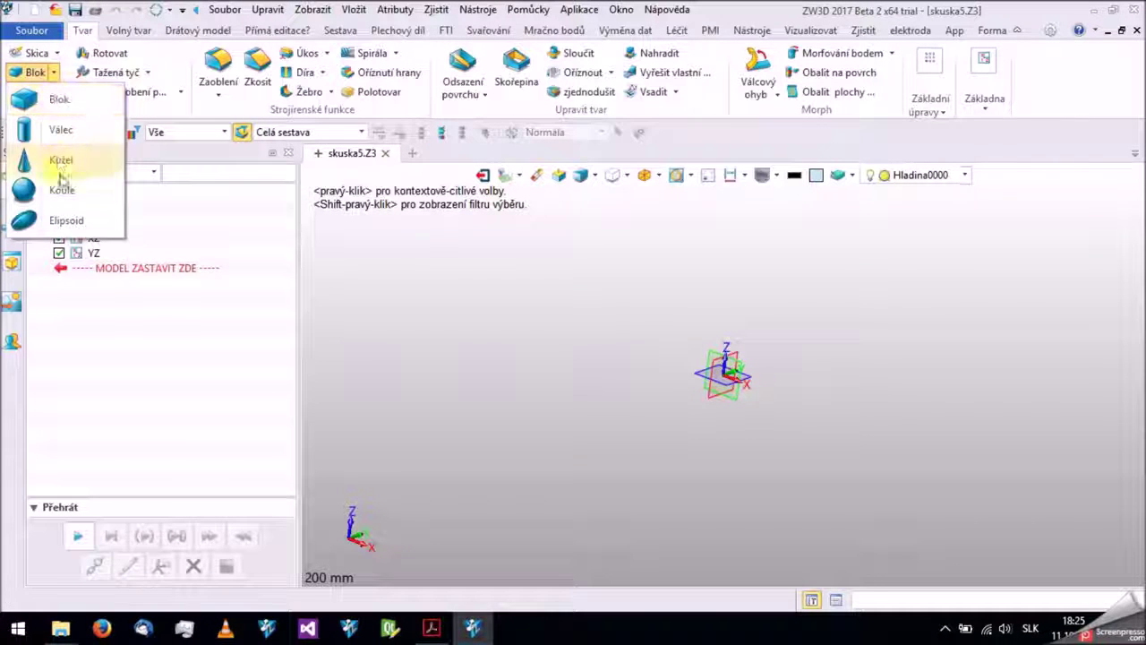
left_click(57, 101)
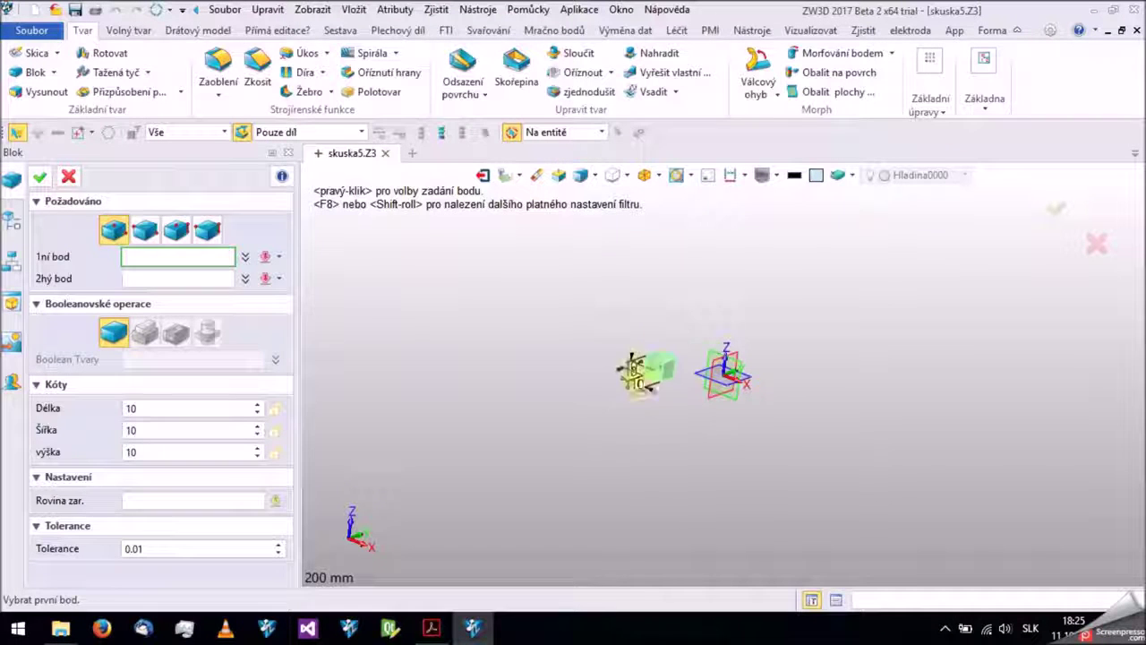
left_click(145, 230)
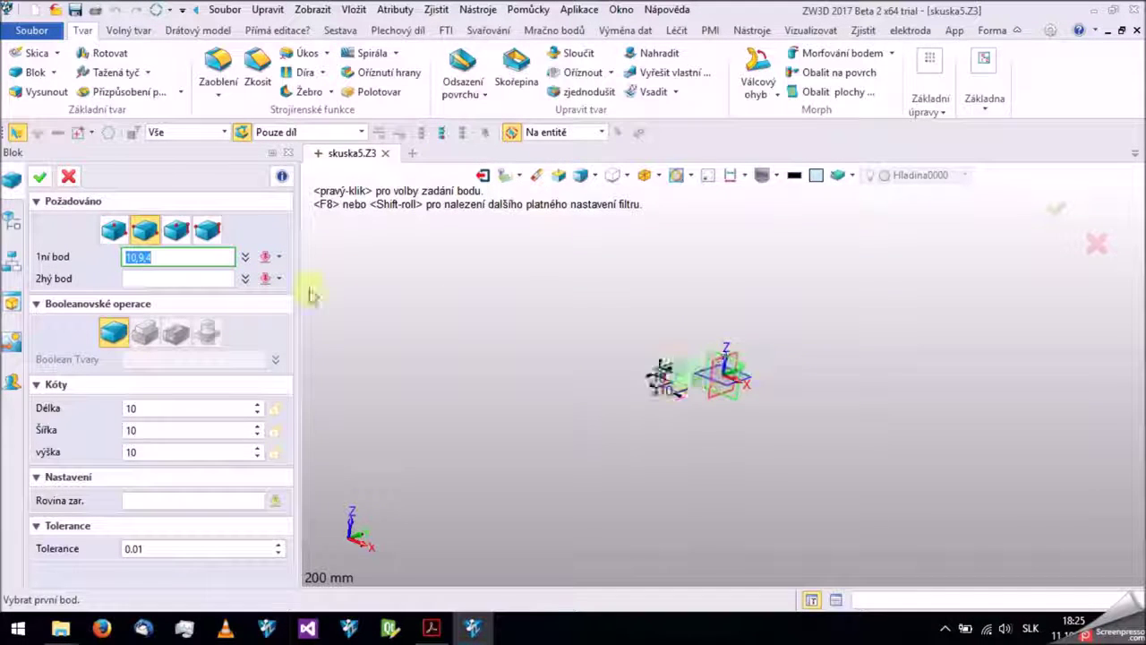
left_click(54, 72)
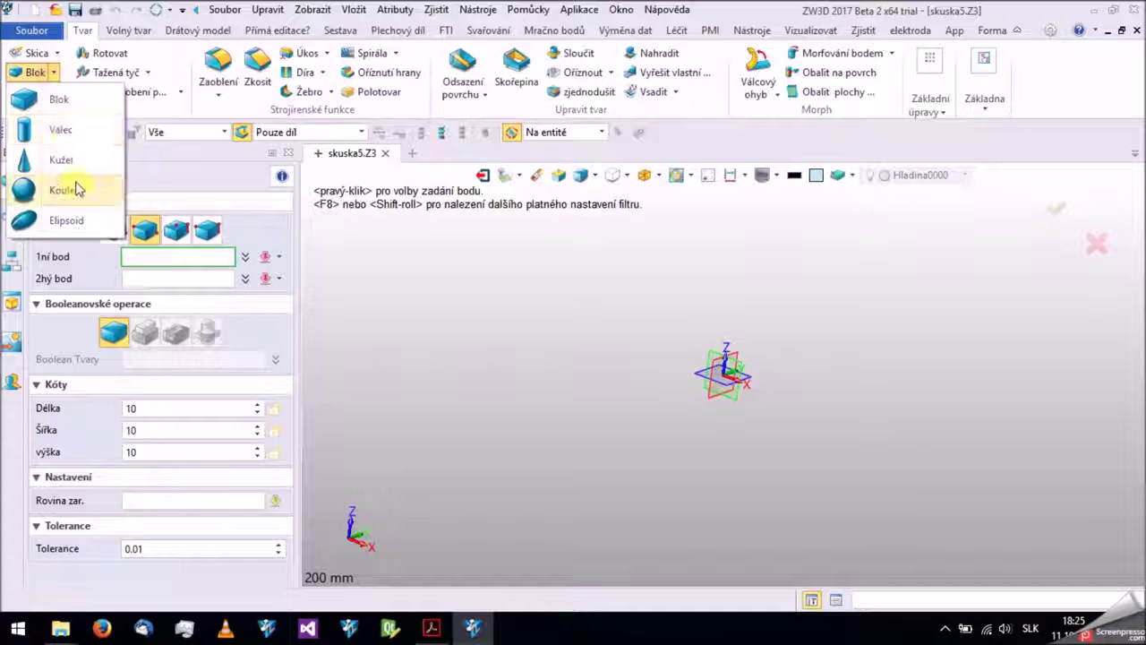
left_click(56, 74)
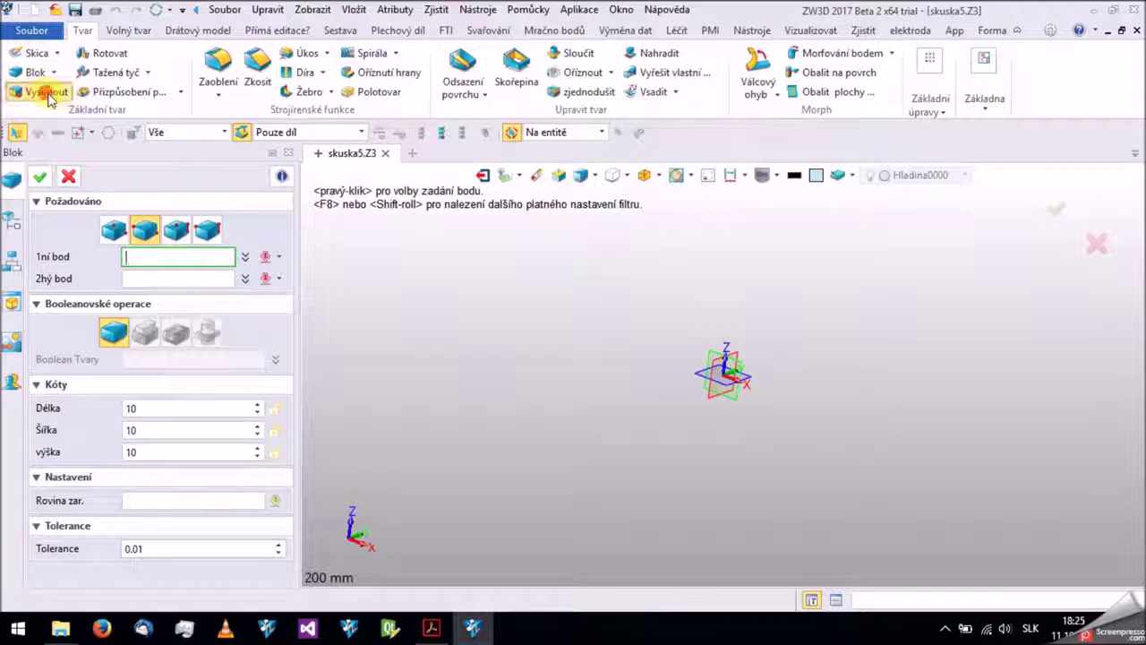
left_click(43, 91)
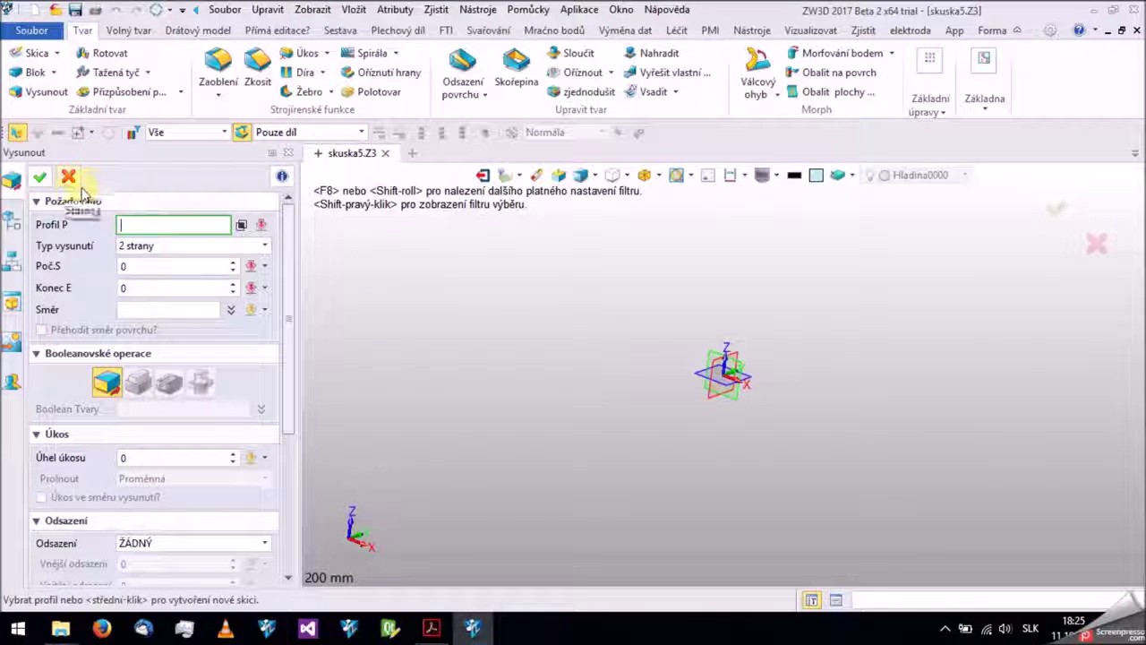
left_click(204, 132)
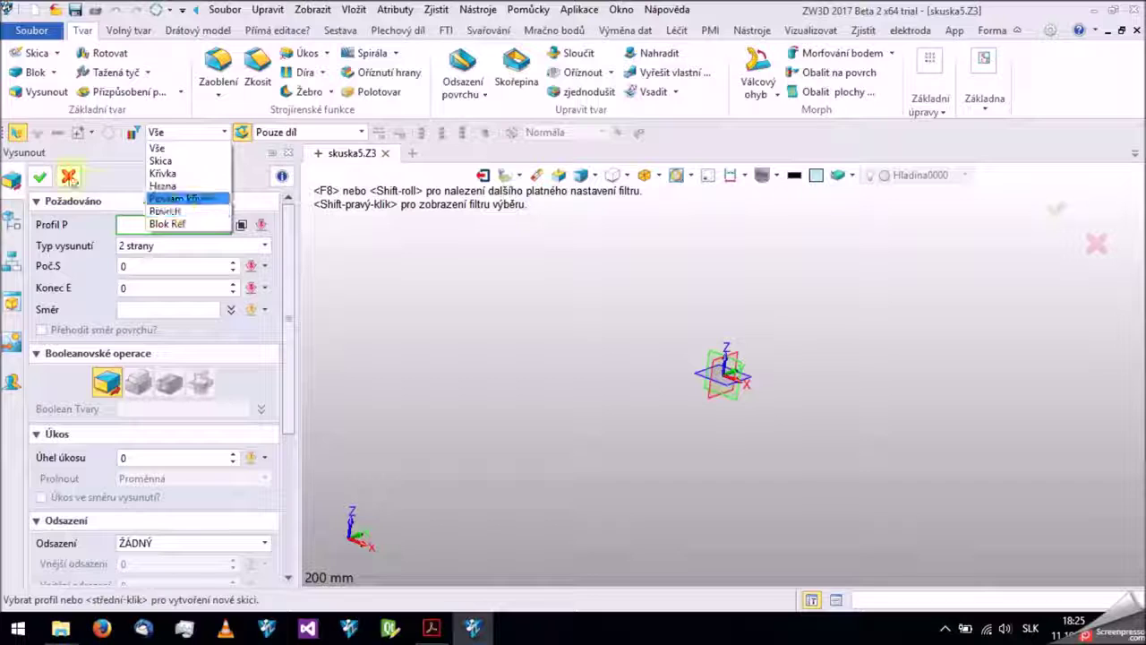
left_click(68, 176)
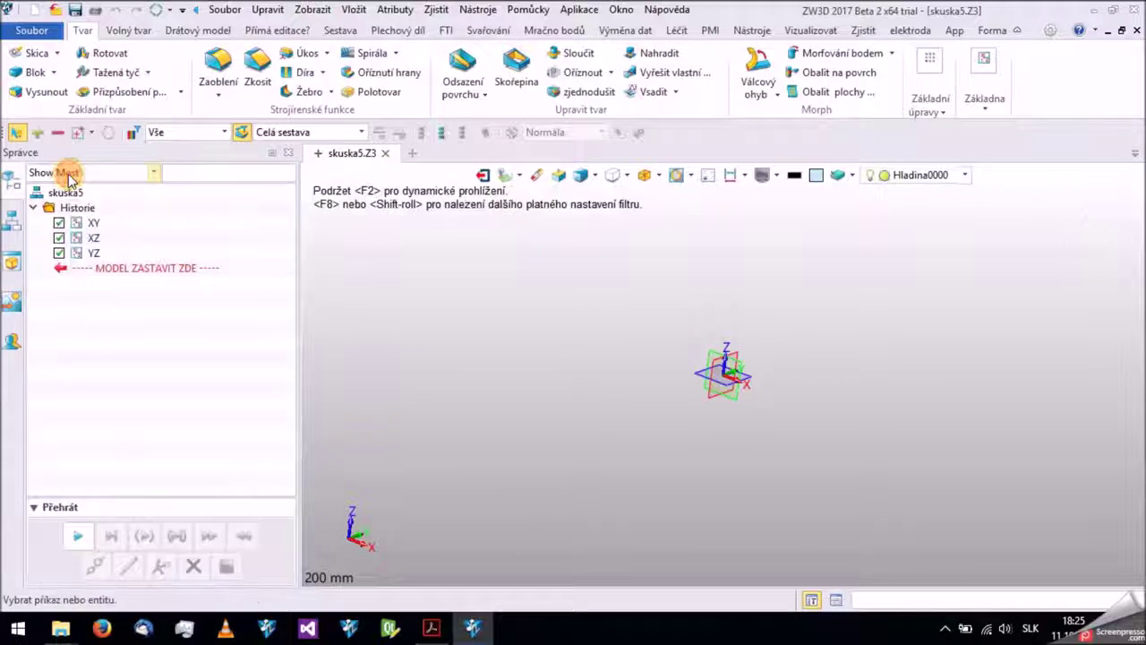
left_click(109, 55)
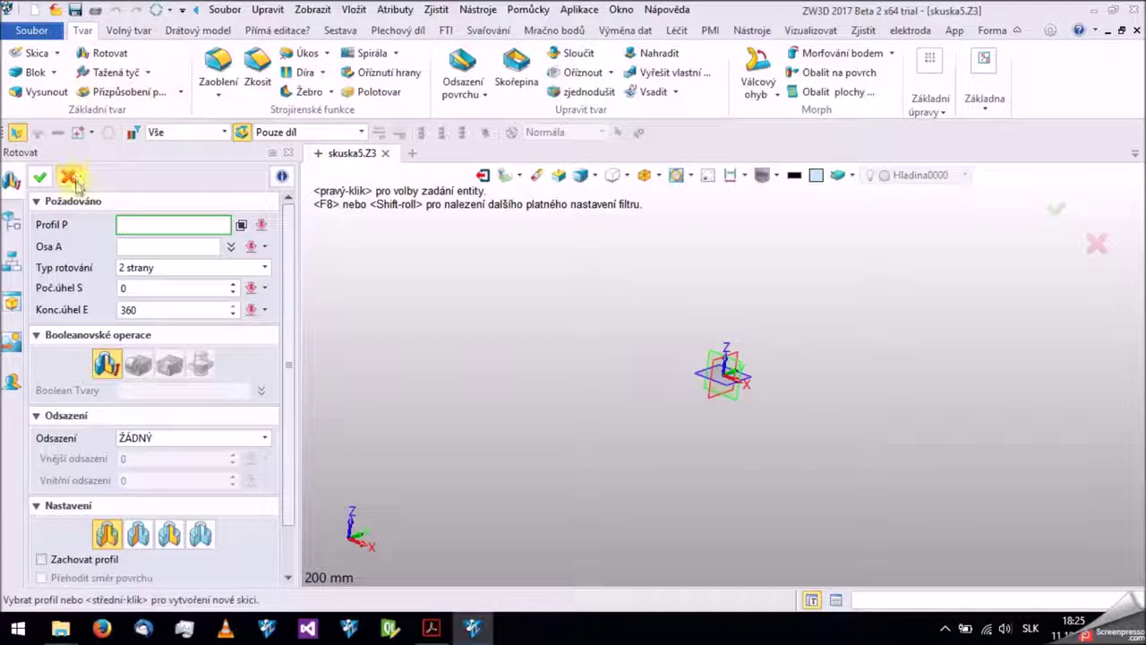
left_click(71, 177)
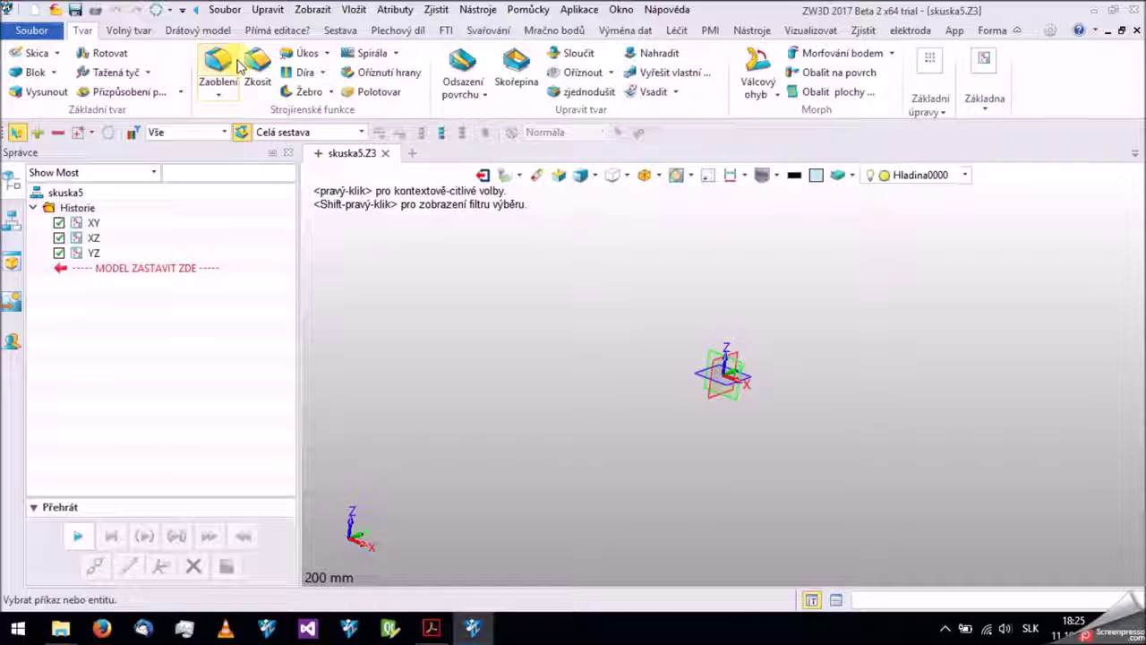
left_click(218, 95)
left_click(217, 95)
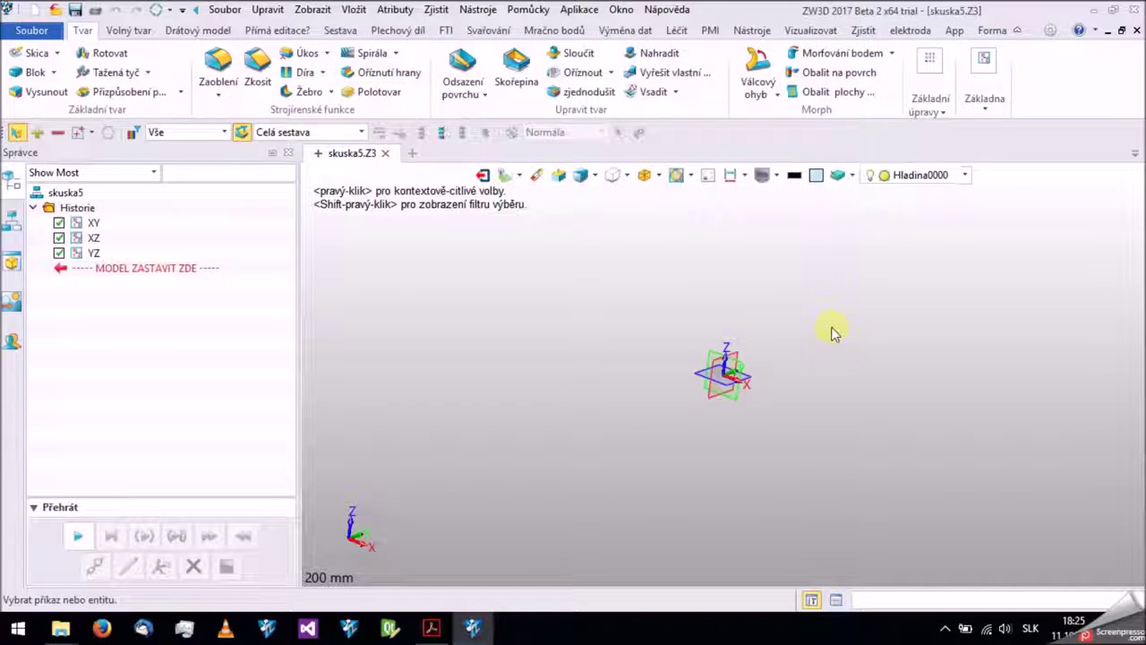
Create a new sketch on the XY plane.
scroll(723, 407, "up", 3)
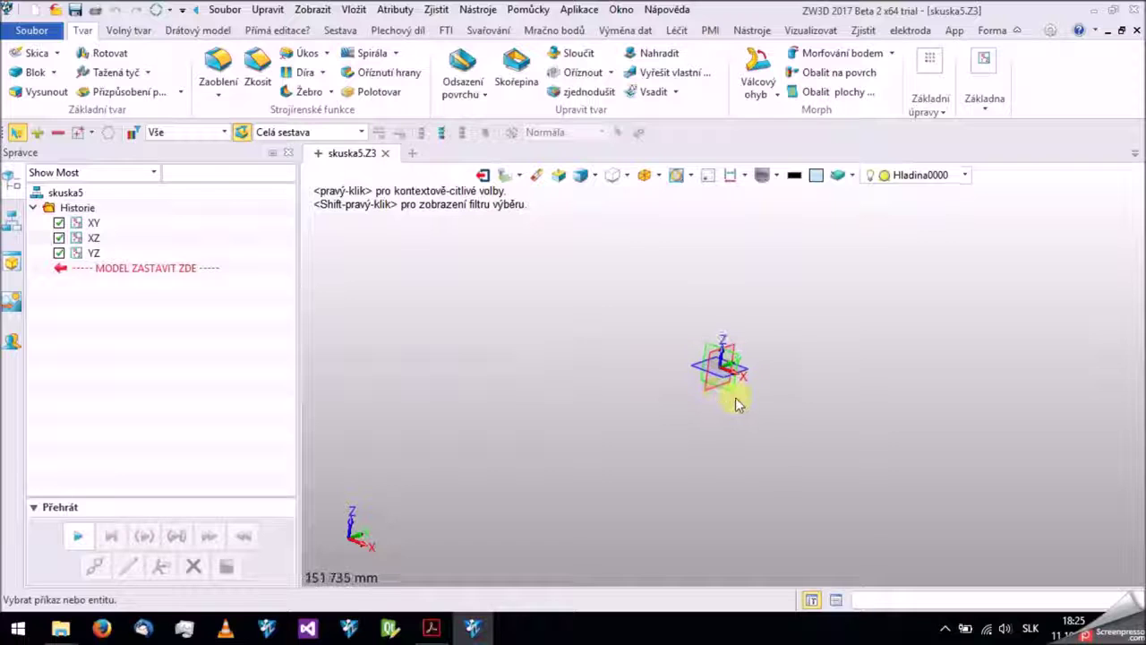
left_click(25, 56)
left_click(693, 363)
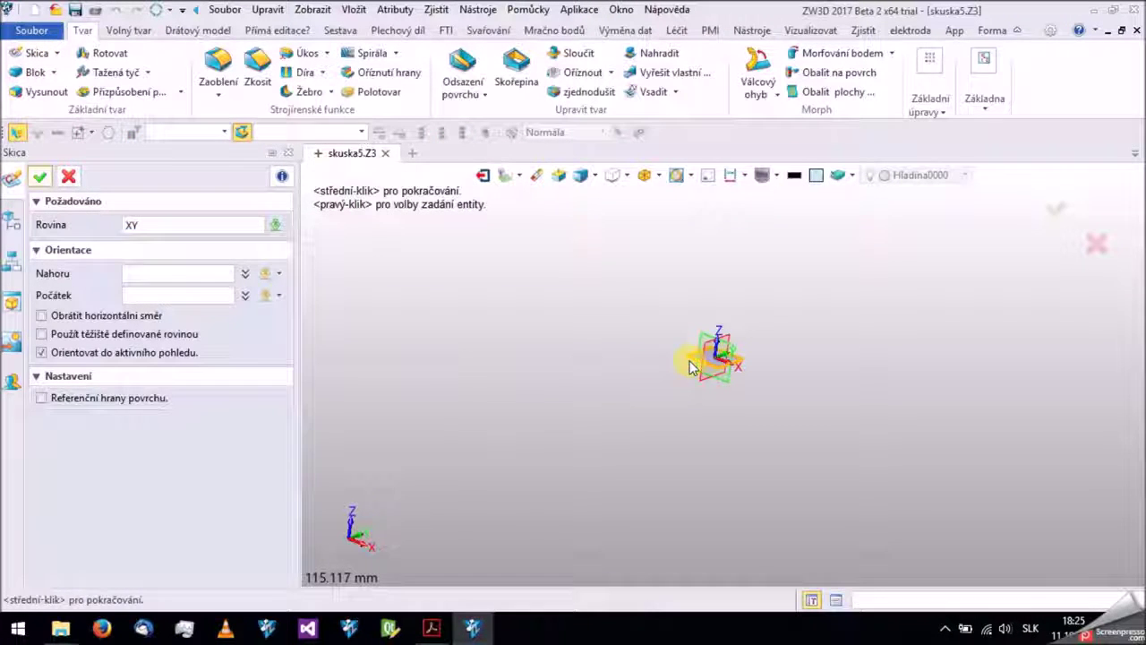
middle_click(690, 365)
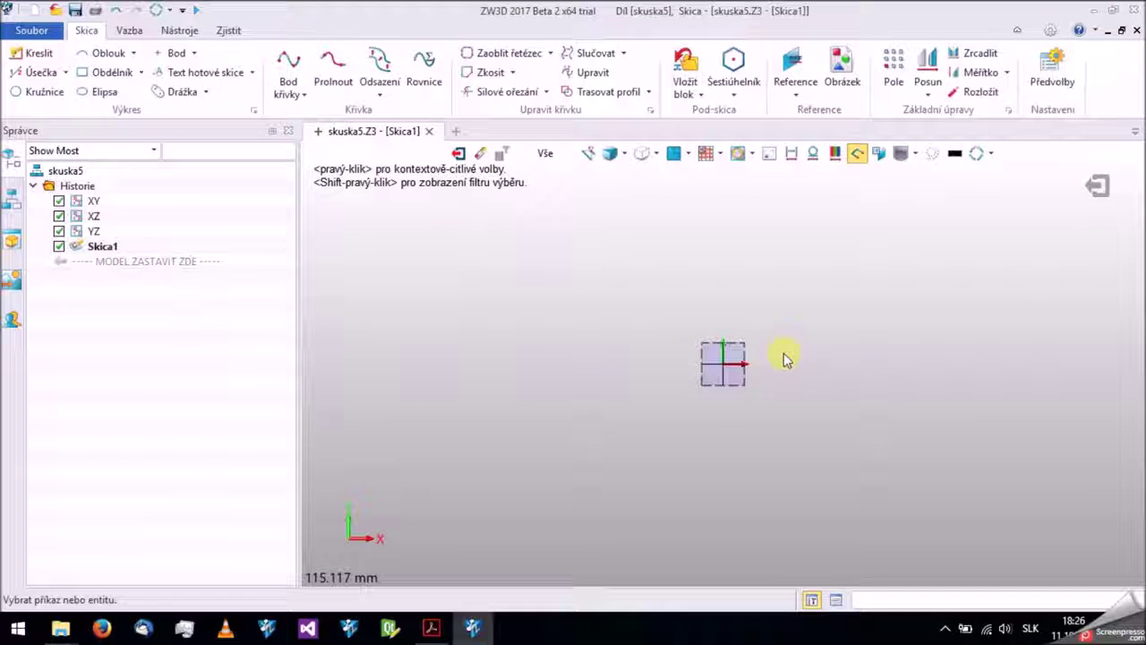
Draw a circle with a diameter of 50 mm centred at the sketch origin.
left_click(51, 95)
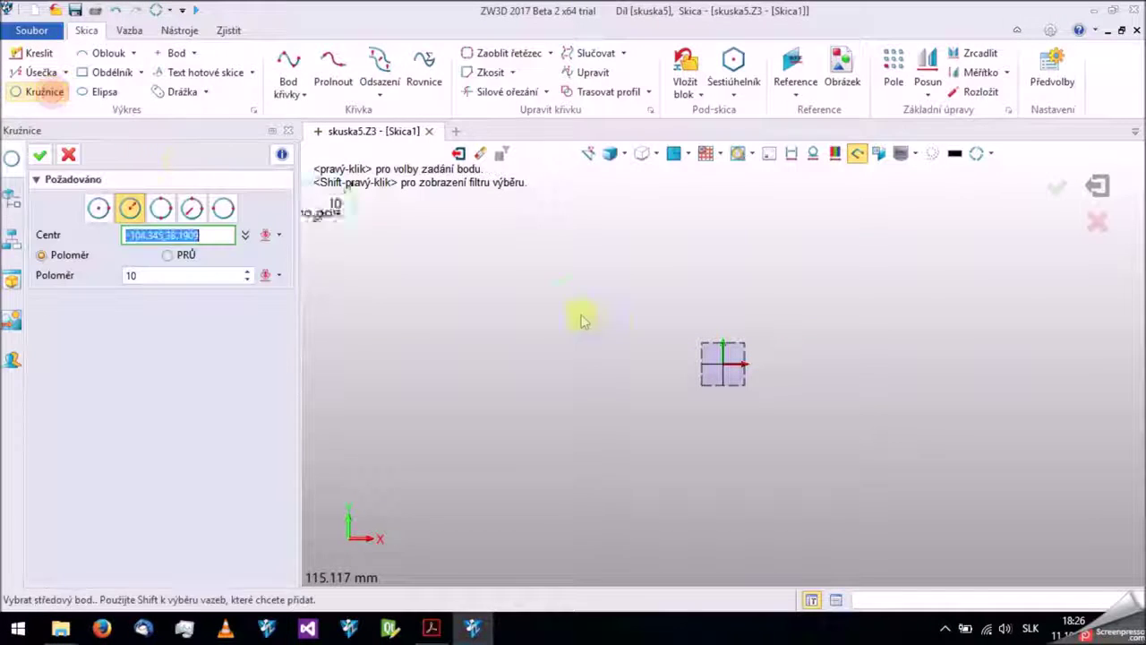
left_click(723, 362)
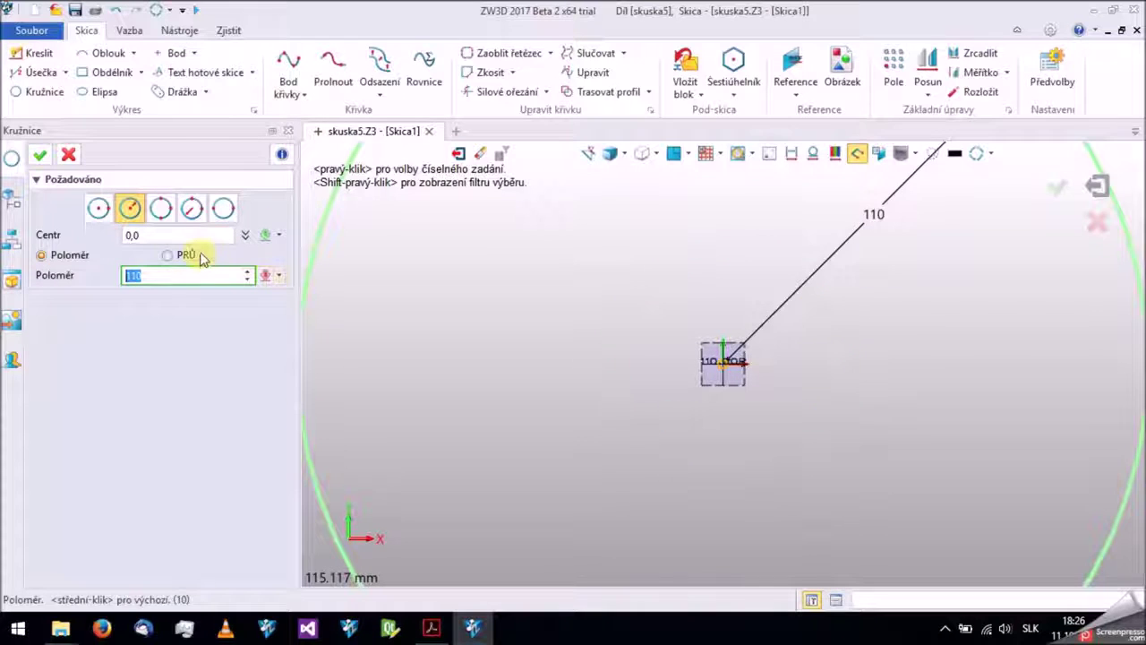
left_click(169, 255)
type("50")
key("Return")
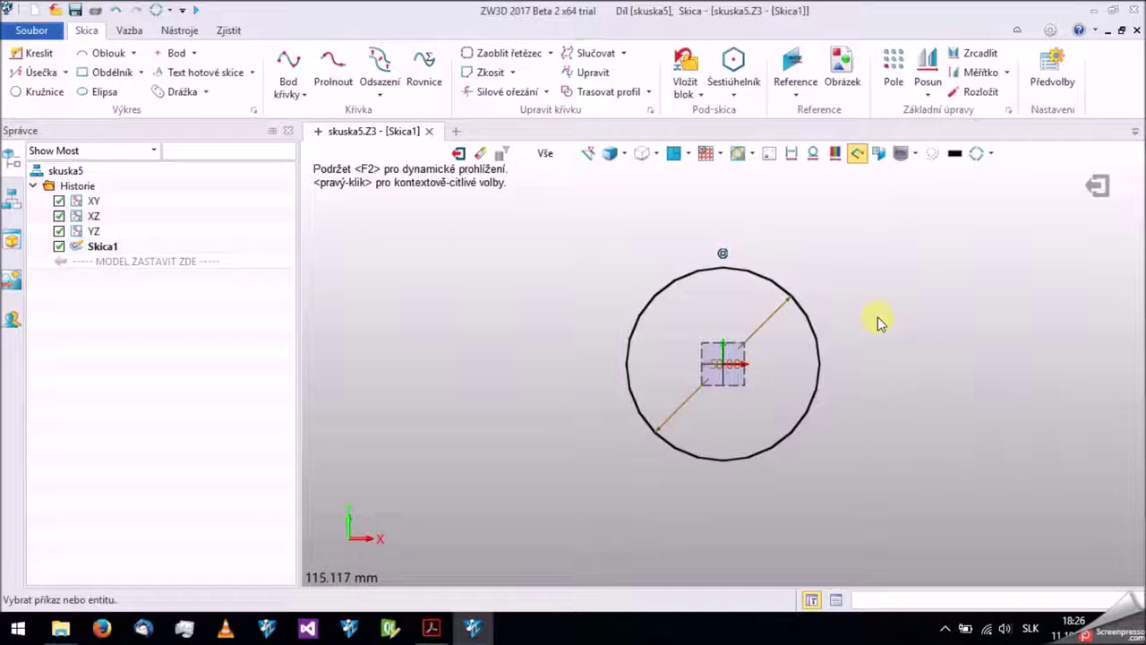
Draw a centre-based rectangle about 28.5 mm wide and 21.5 mm high around the sketch origin, inside the circle.
scroll(877, 322, "up", 3)
left_click(111, 72)
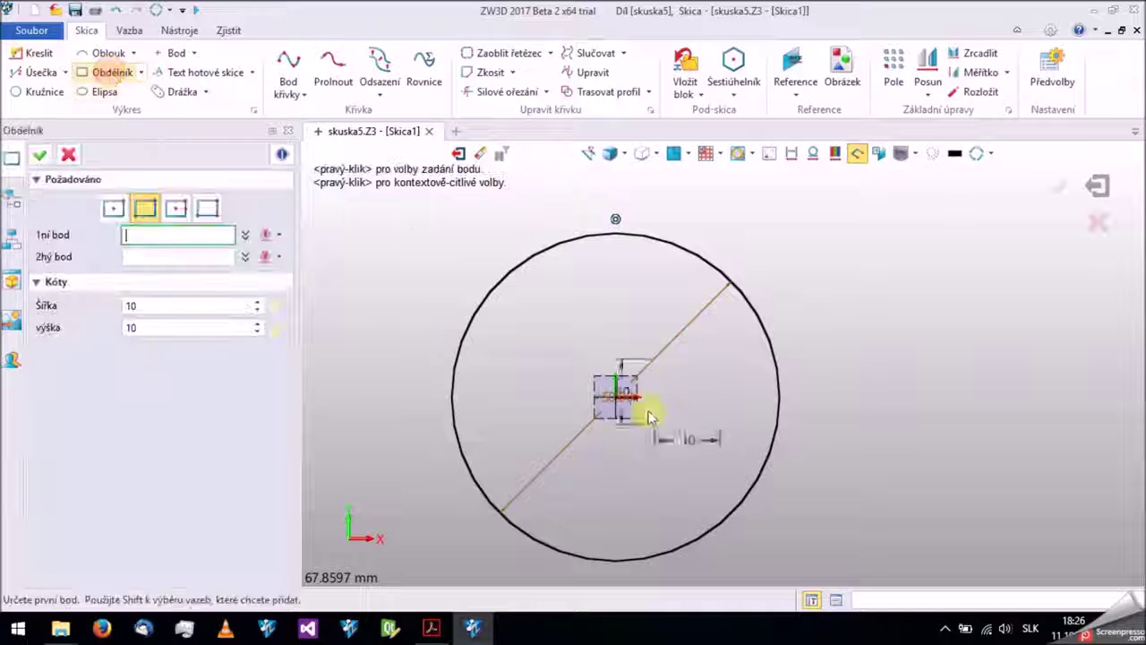
left_click(113, 207)
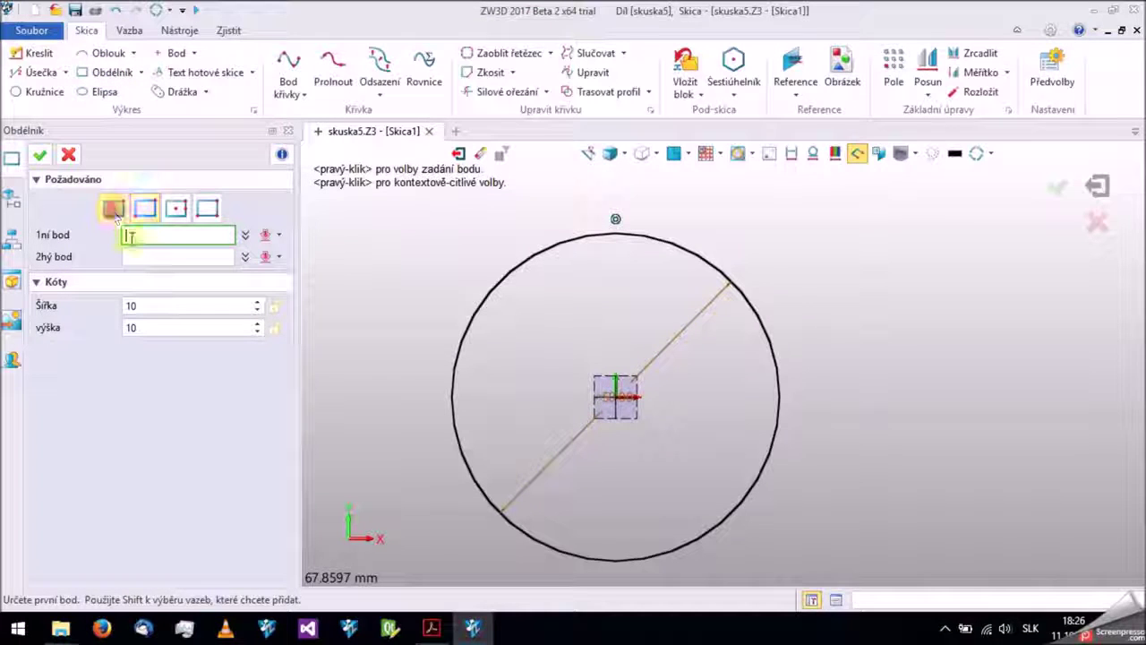
left_click(615, 401)
left_click(709, 327)
middle_click(695, 481)
Set the rectangle's width to 28 mm and its height to 21 mm.
double_click(671, 496)
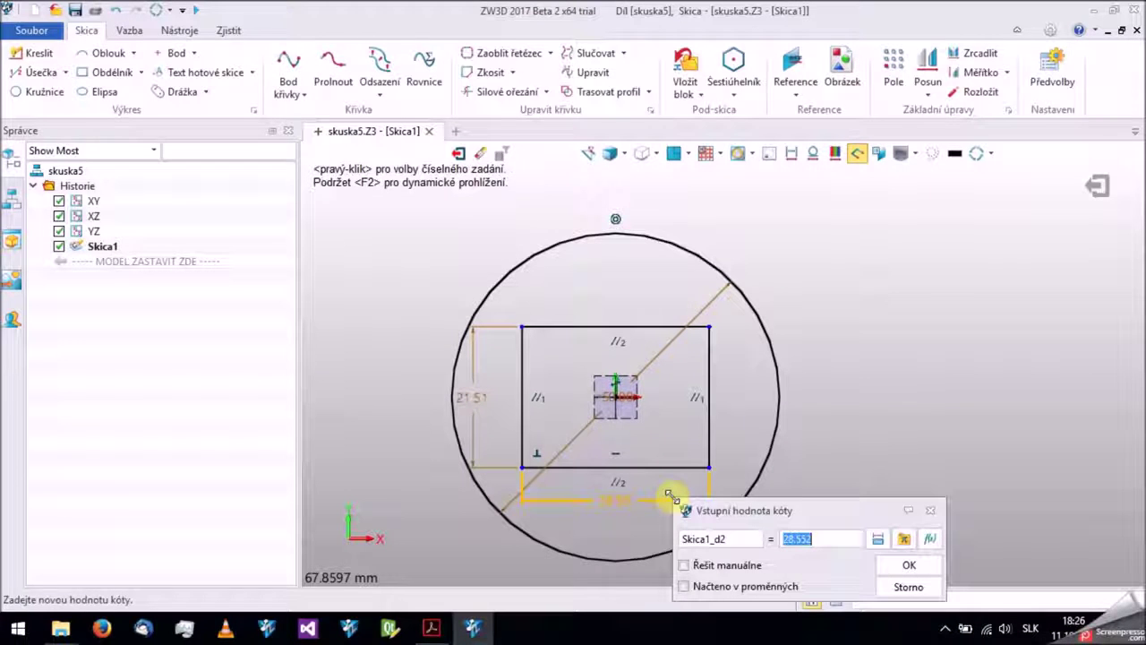
type("28")
key("Return")
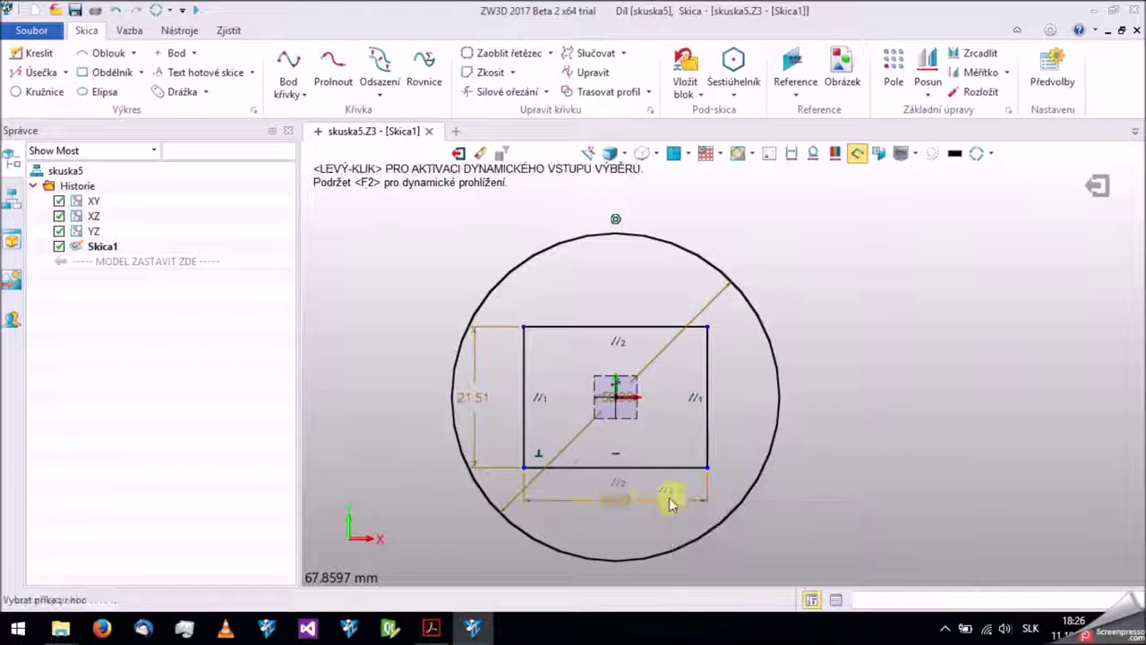
double_click(472, 421)
type("21")
key("Return")
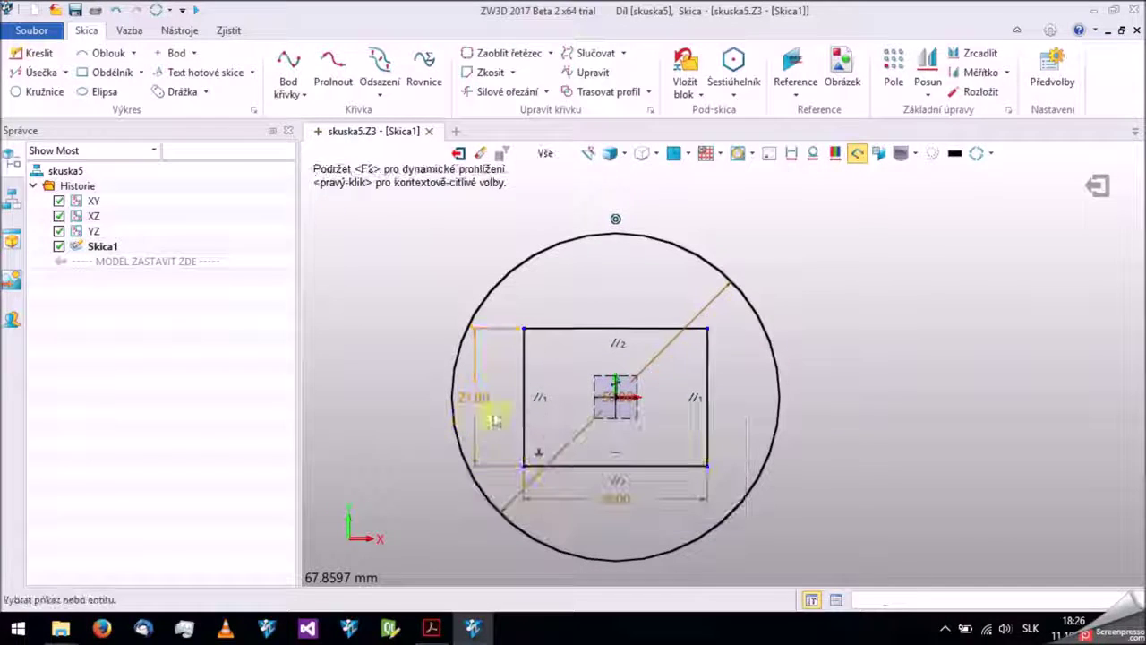
Round all four corners of the rectangle with a 3 mm chain fillet and exit the sketch.
scroll(528, 405, "up", 2)
middle_click_drag(548, 411, 524, 371)
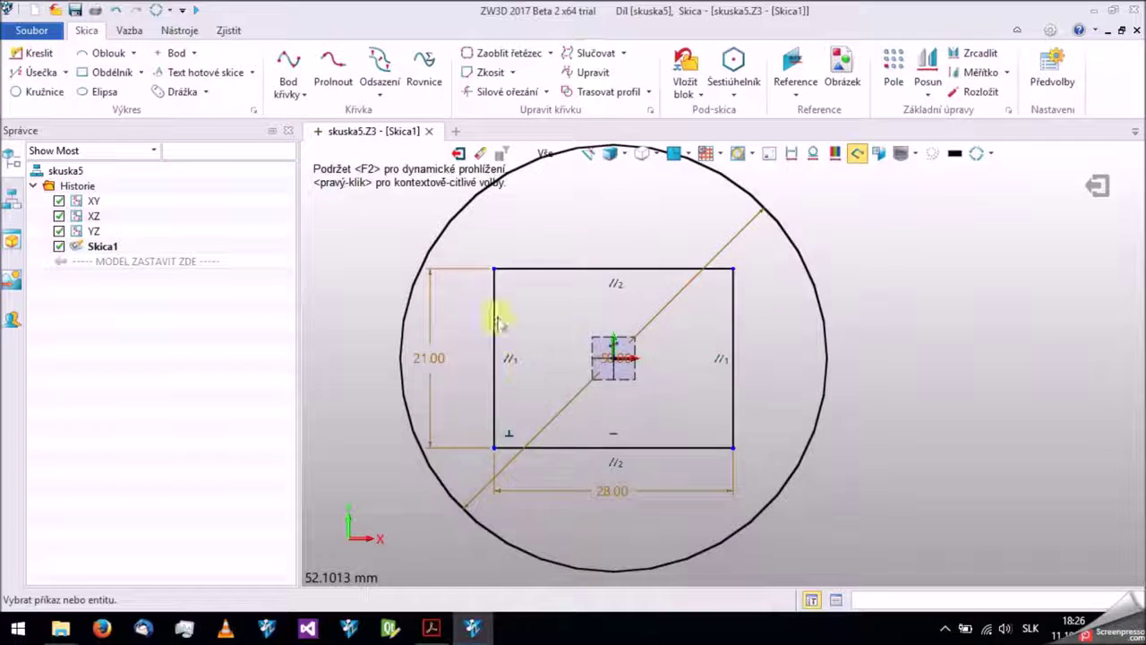
left_click(550, 54)
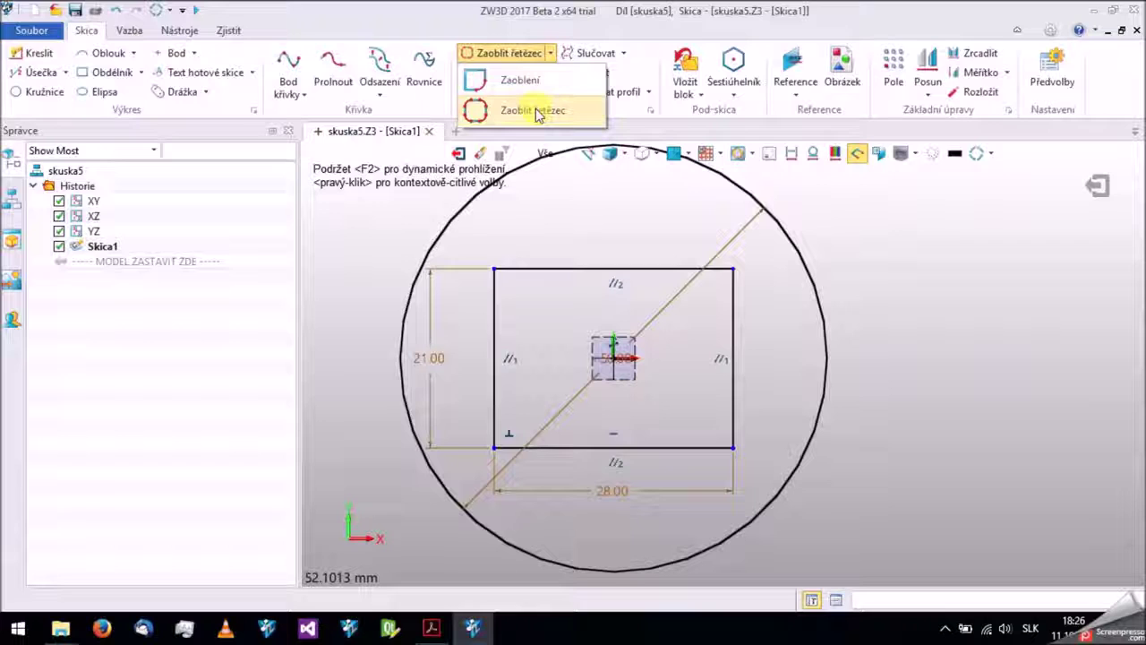
left_click(536, 111)
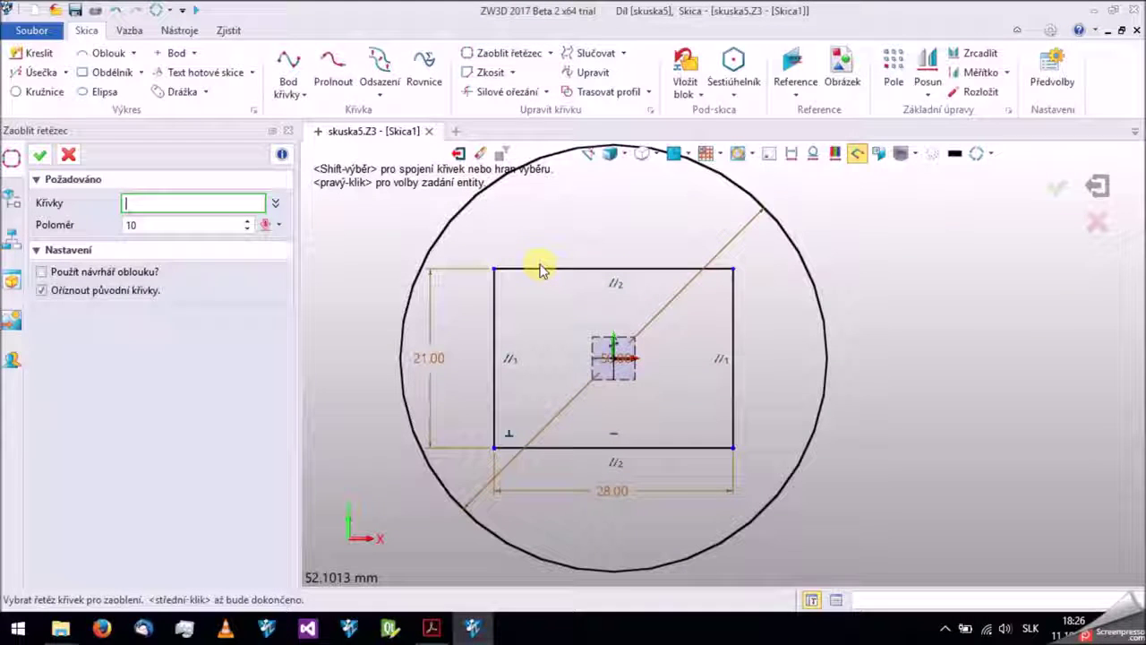
left_click(541, 269)
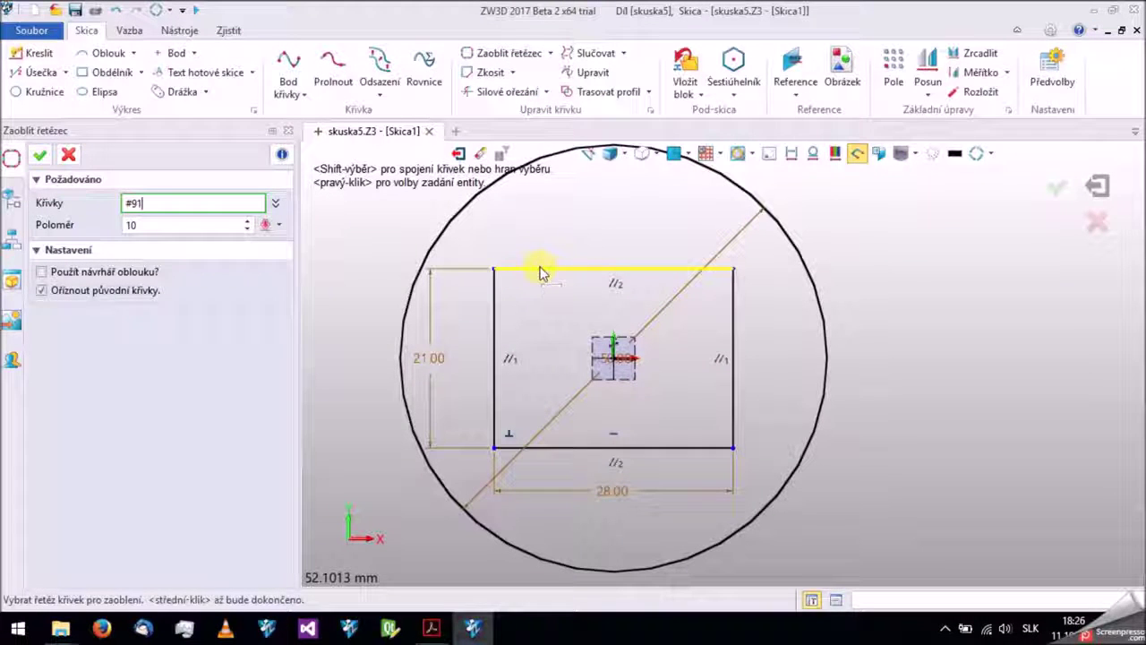
left_click(541, 268)
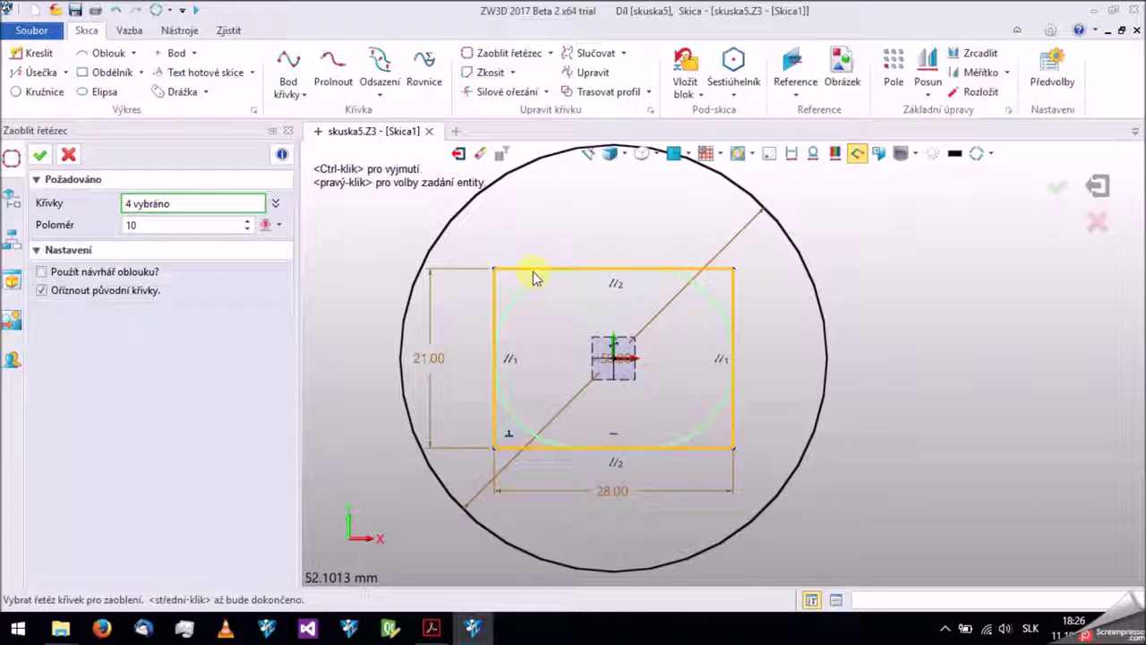
left_click(168, 224)
double_click(167, 224)
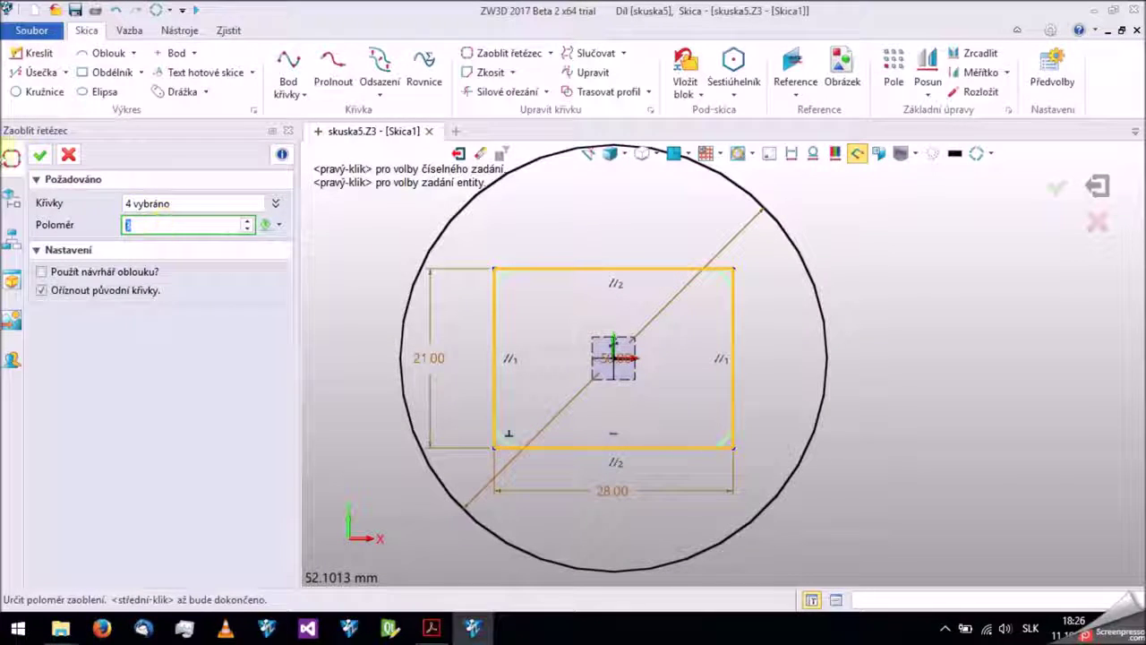
left_click(44, 155)
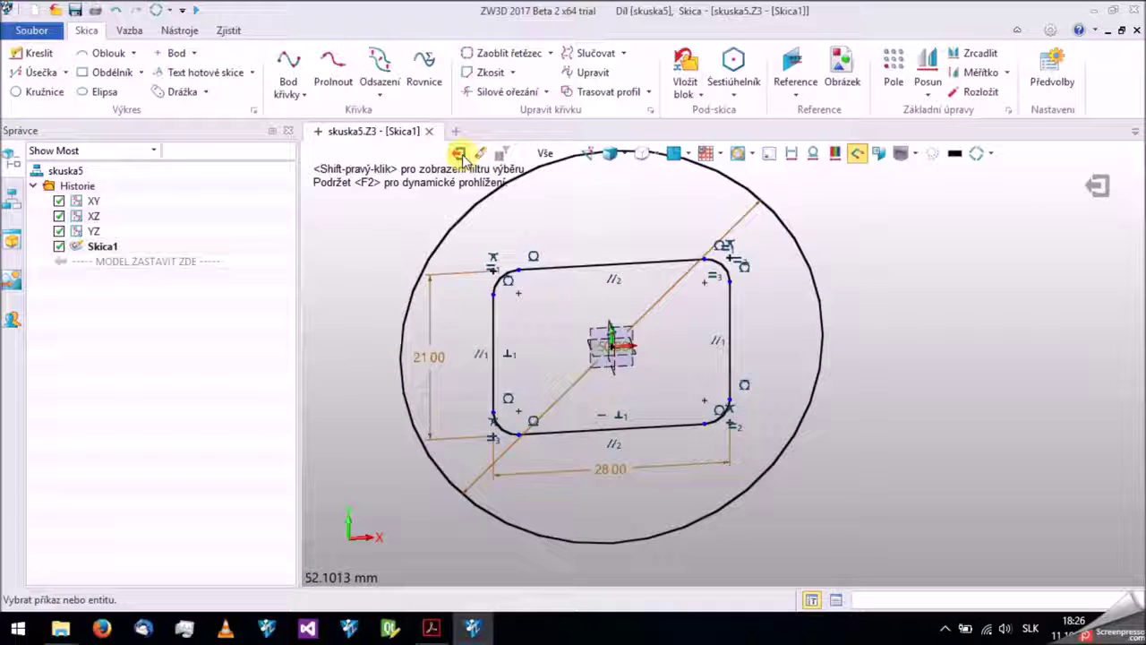
left_click(462, 156)
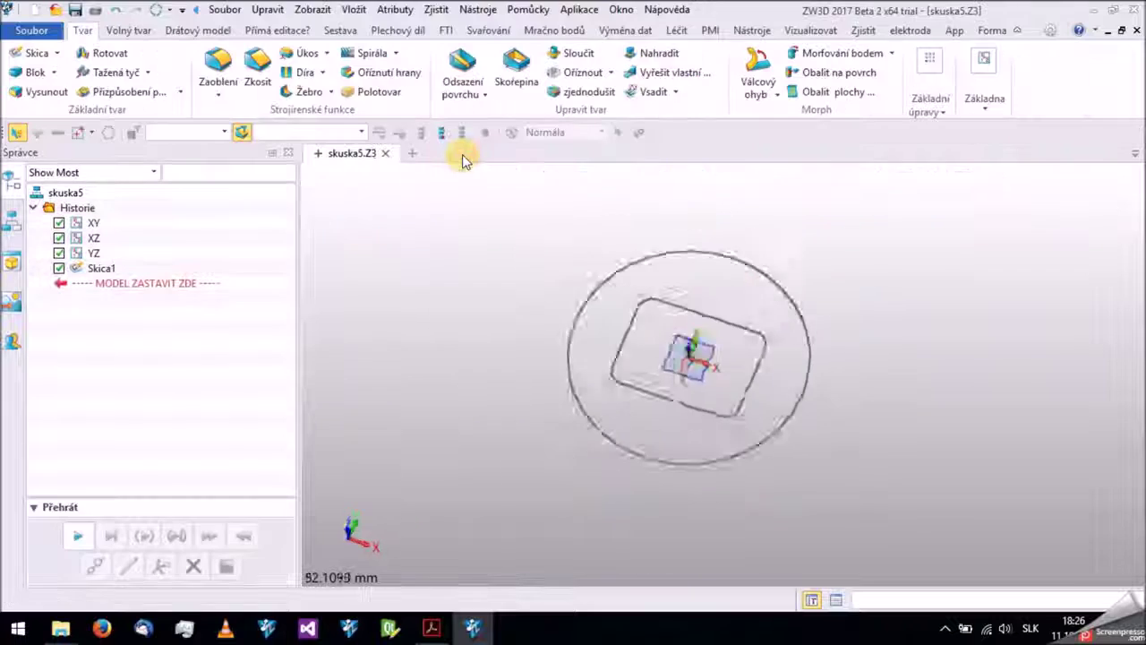
Start an Extrude and try the whole circle-and-rectangle sketch as its profile.
mouse_move(694, 387)
middle_mouse_down()
mouse_move(486, 358)
mouse_move(481, 289)
mouse_move(493, 373)
mouse_move(440, 376)
middle_mouse_up()
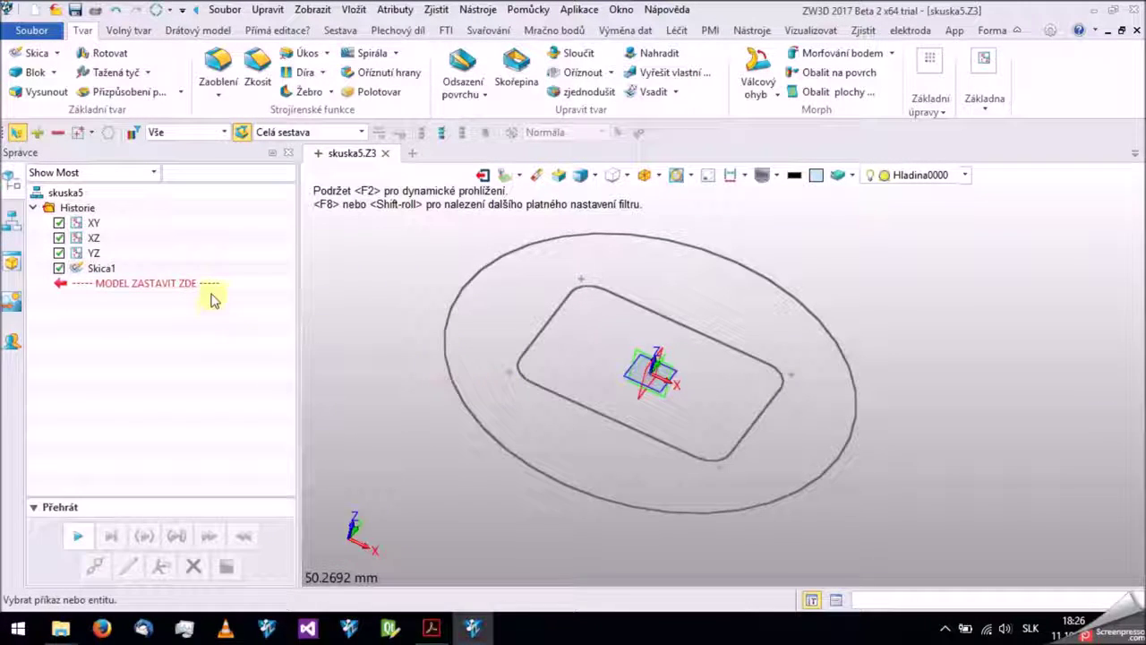
left_click(38, 97)
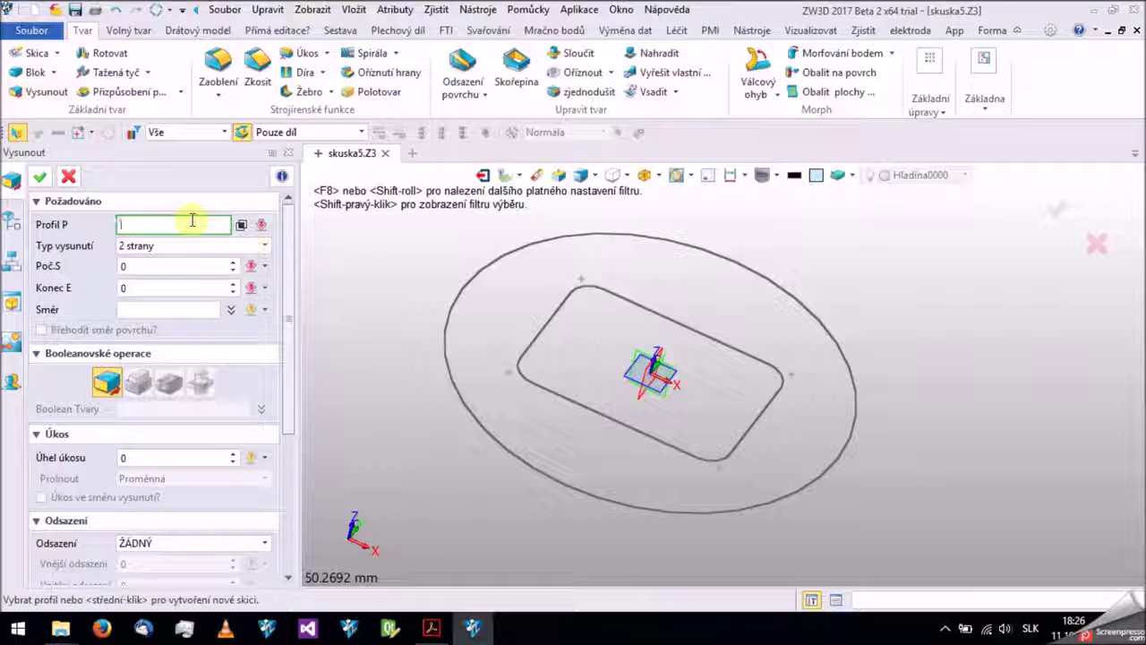
mouse_move(439, 361)
middle_mouse_down()
mouse_move(409, 332)
mouse_move(440, 379)
middle_mouse_up()
left_click(448, 392)
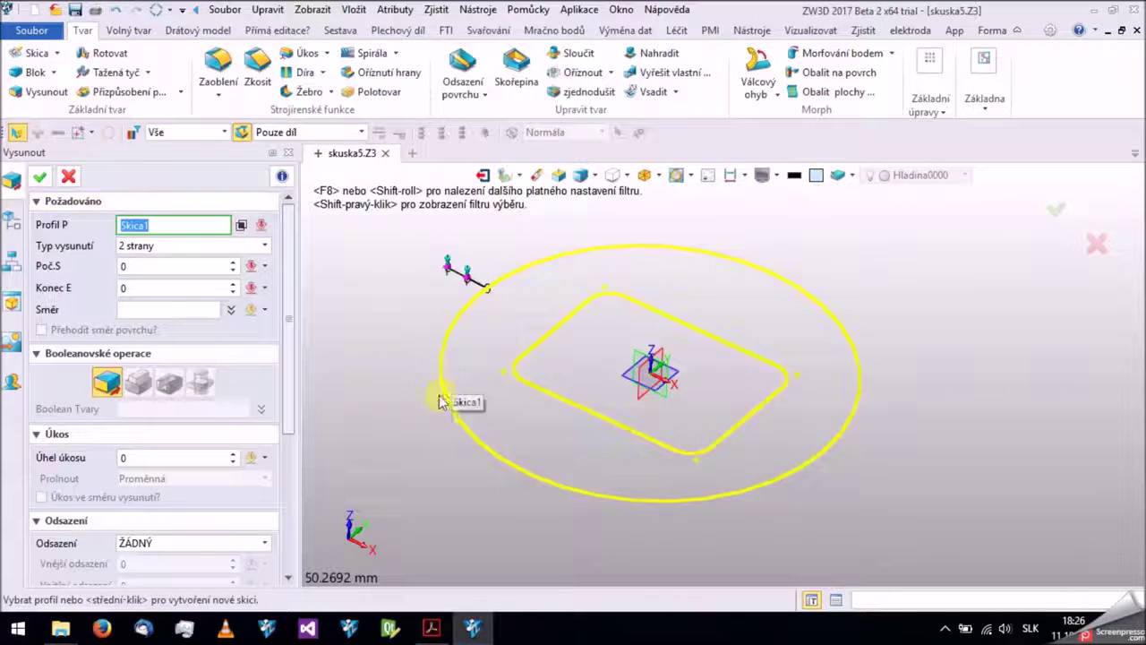
left_click(447, 387)
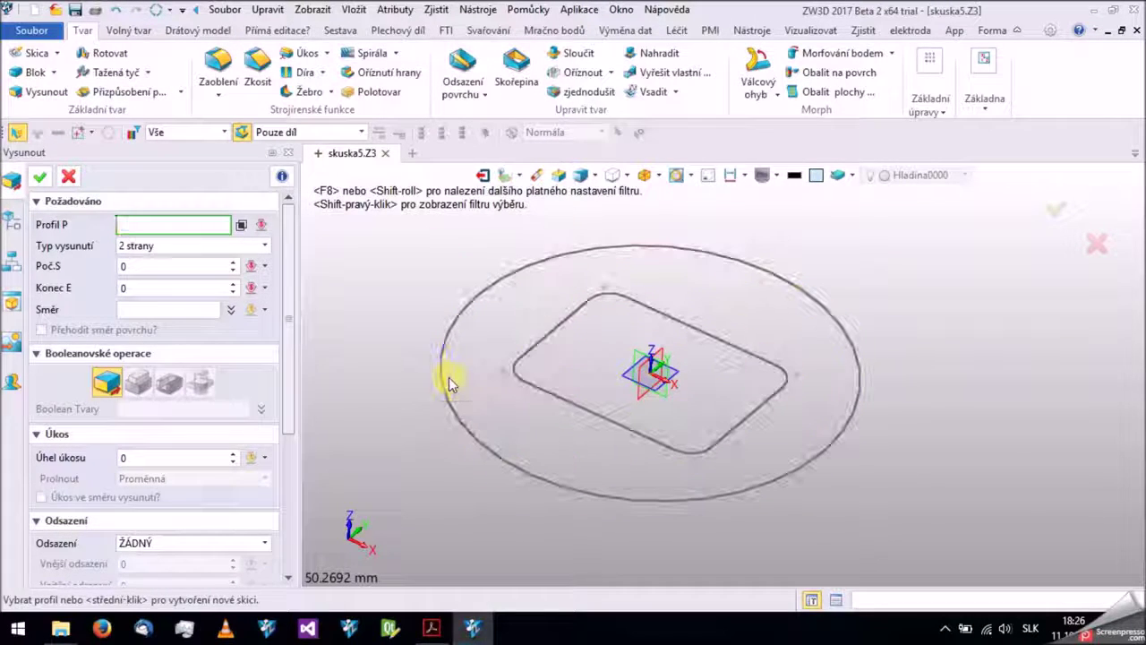
key("Delete")
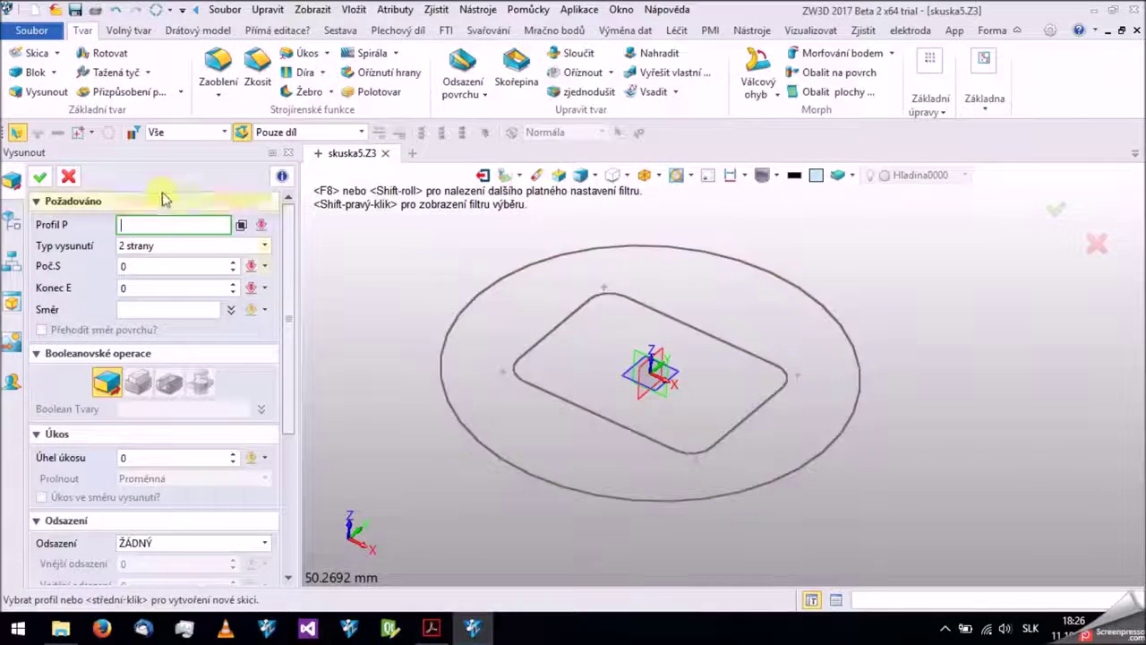
Try picking a single rectangle edge as the profile with the Křivka filter, and reset the filter to Vše.
left_click(174, 132)
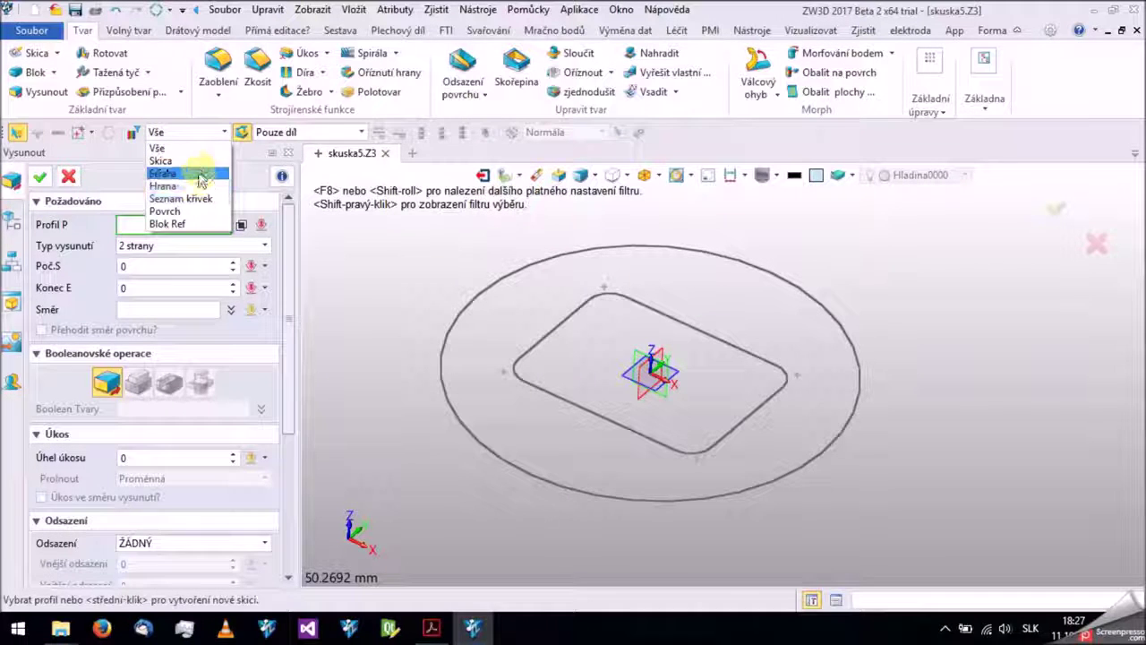
left_click(190, 174)
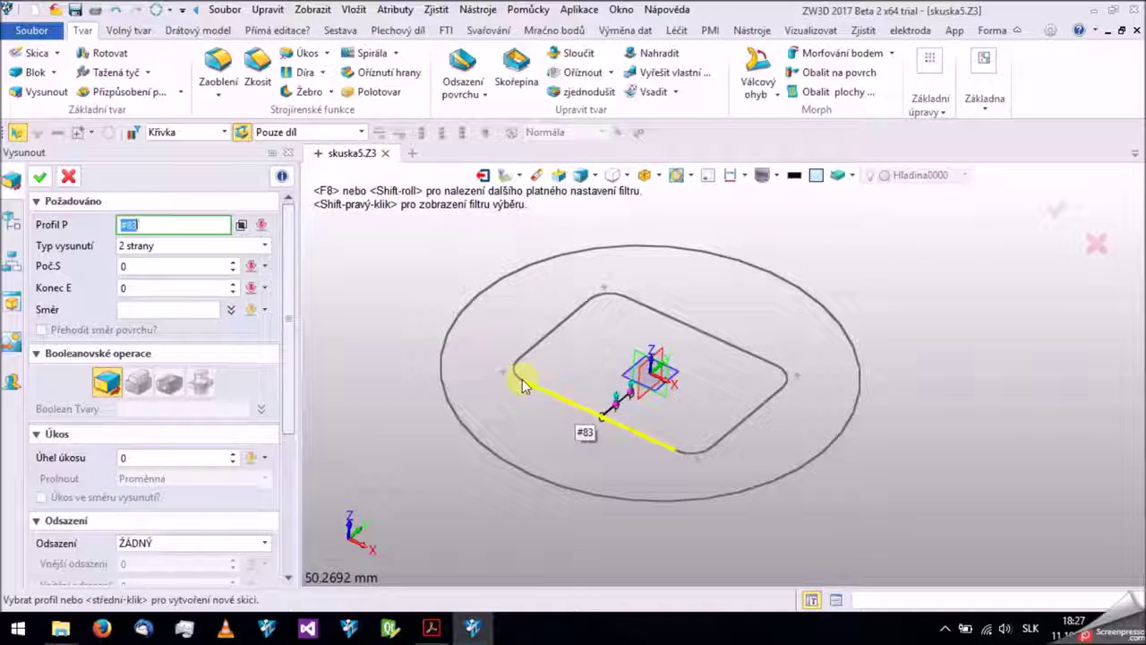
left_click(555, 326)
key("Delete")
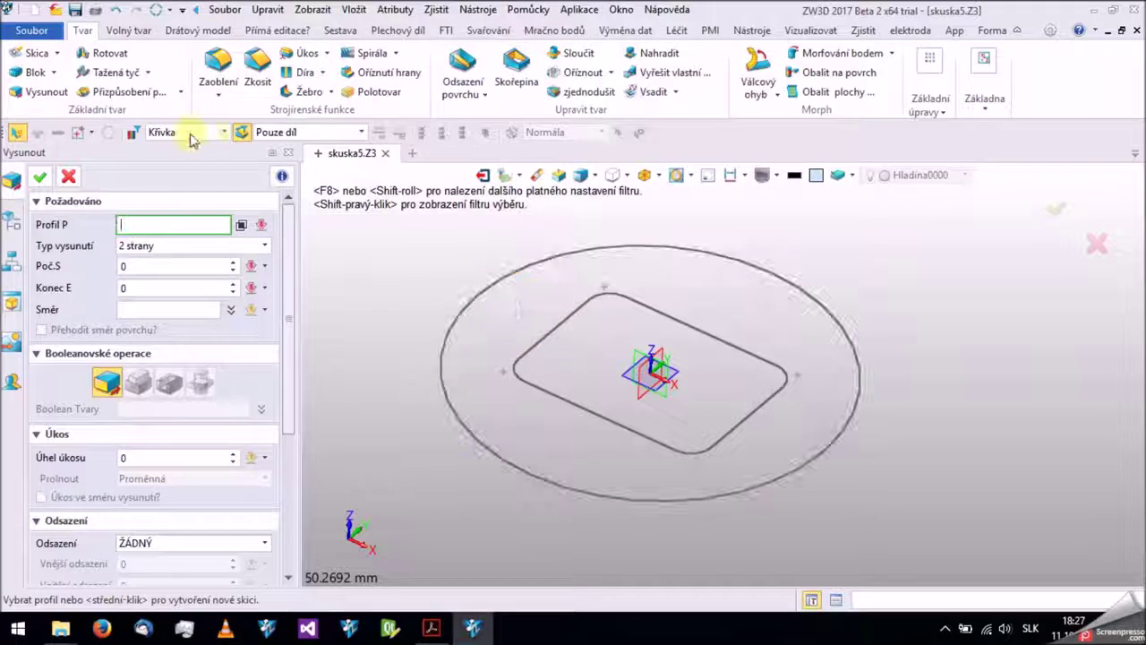
left_click(192, 133)
left_click(158, 148)
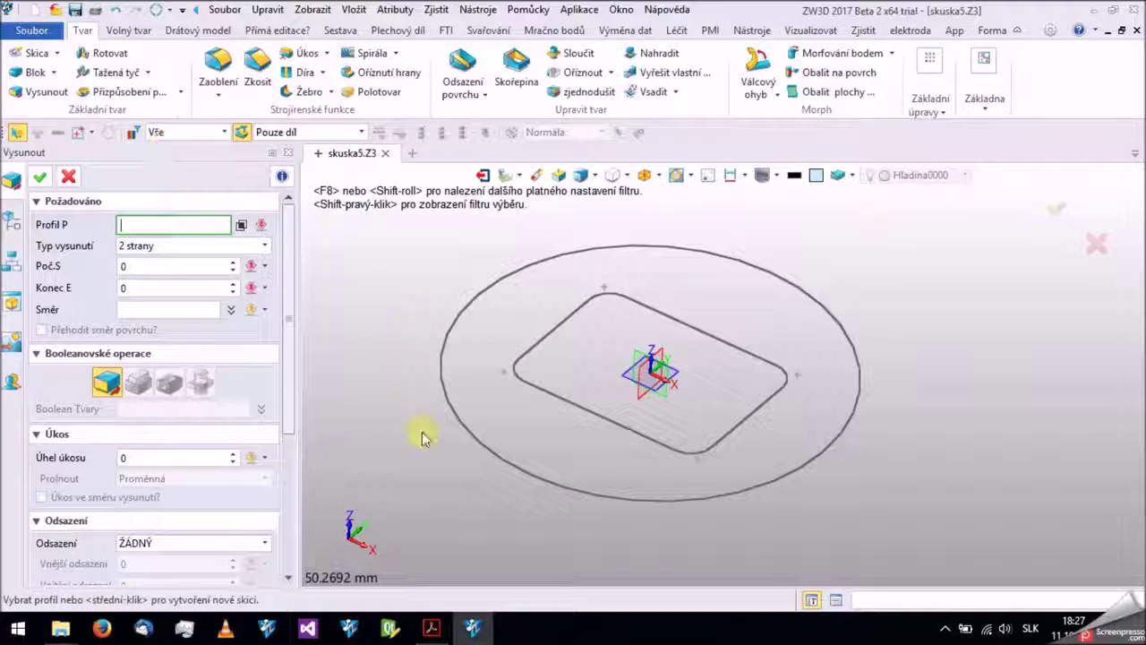
Select the whole circle-and-rectangle sketch as the extrude profile and set the extrusion type to 1 strana.
left_click(449, 410)
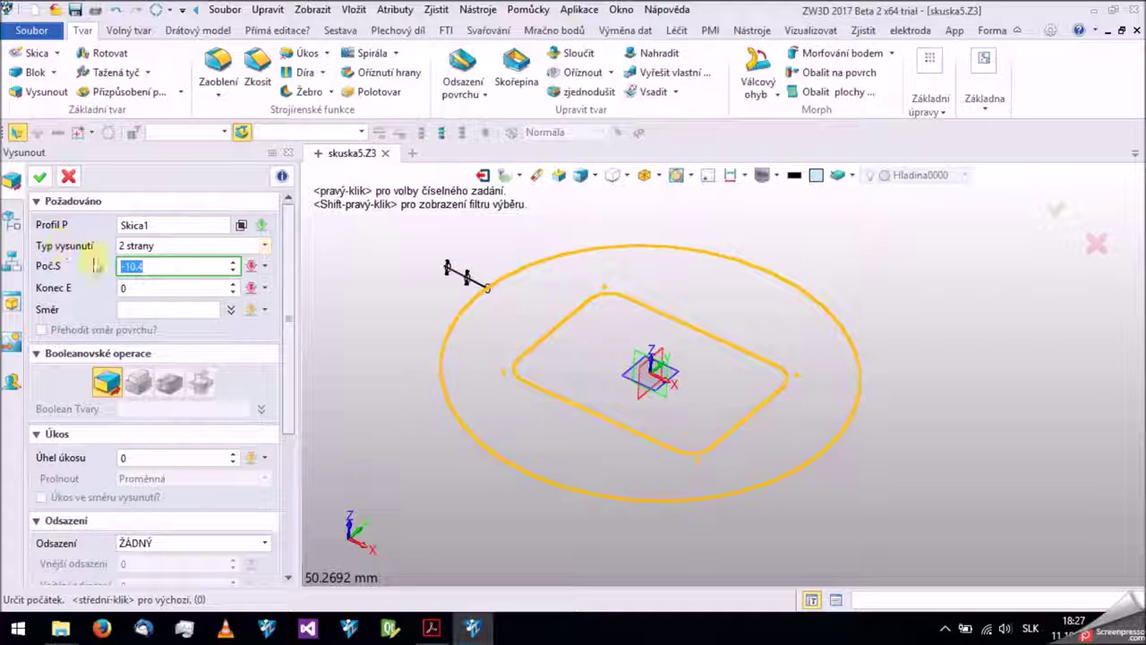
left_click(199, 247)
left_click(157, 258)
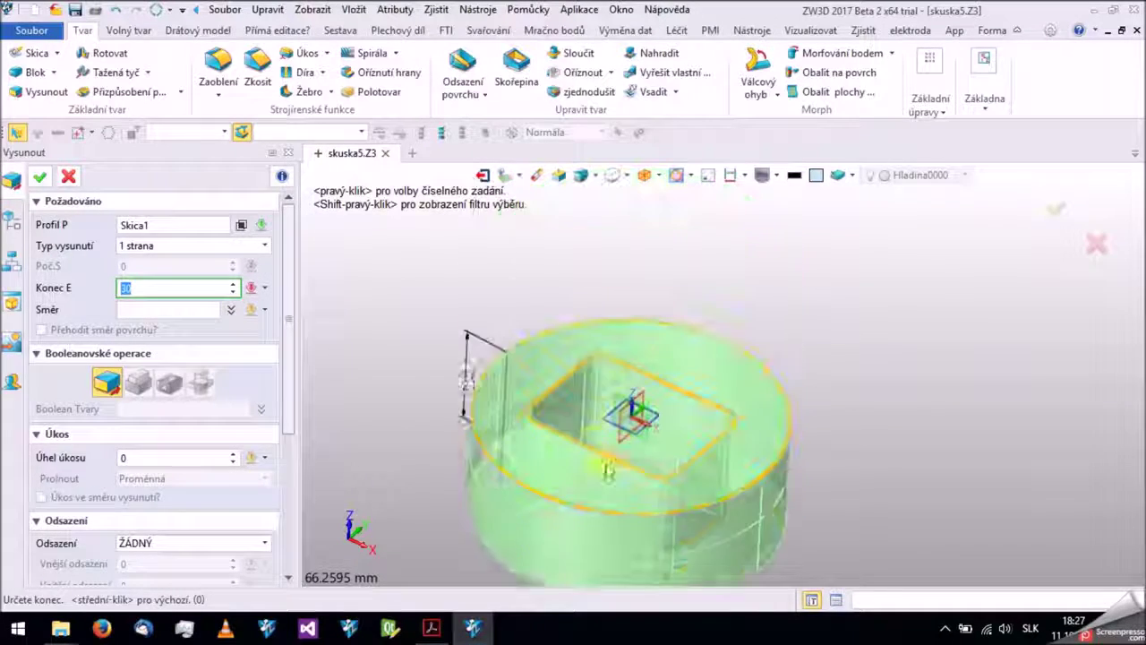
Try the 2 strany and Symetrický extrusion types on the profile.
left_click(184, 247)
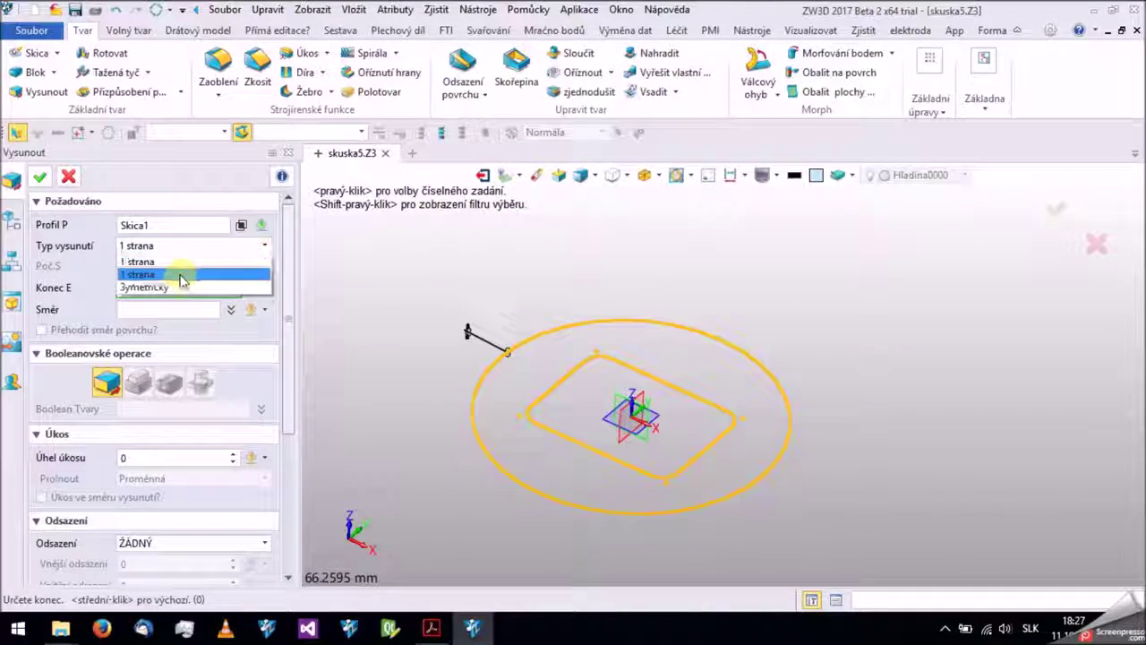
left_click(179, 271)
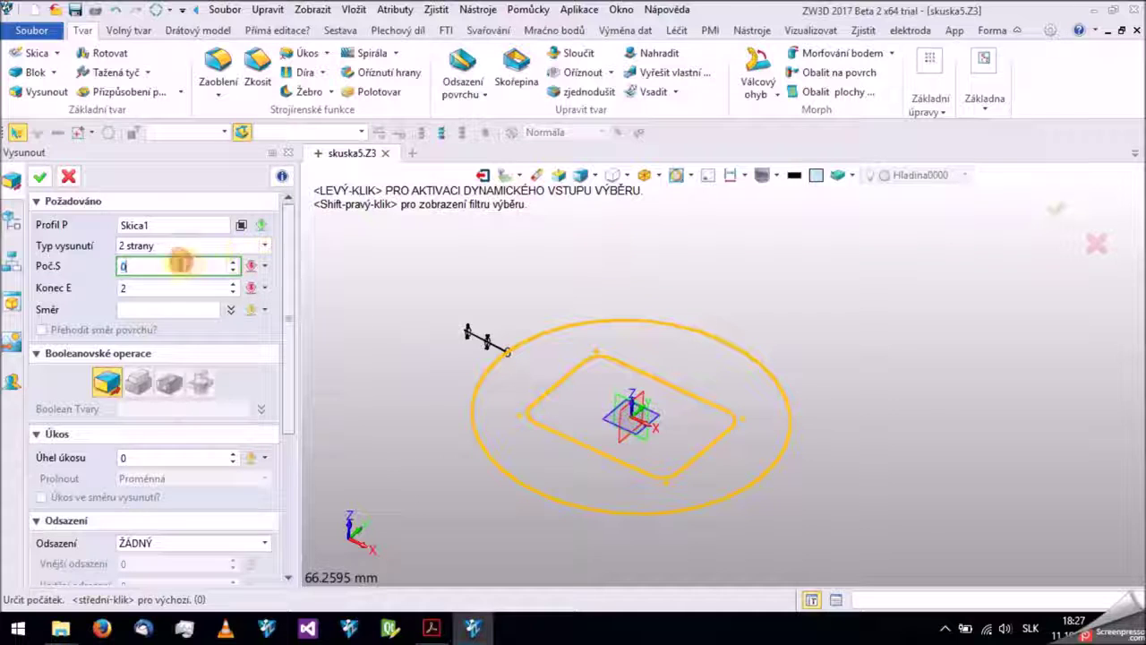
left_click(162, 247)
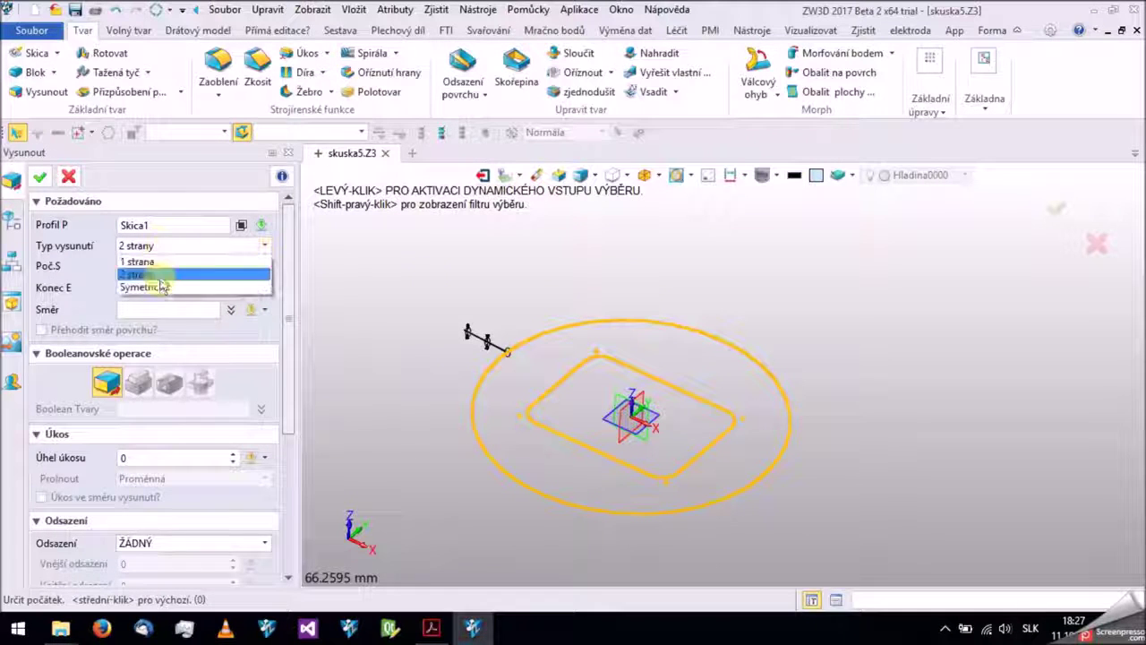
left_click(158, 287)
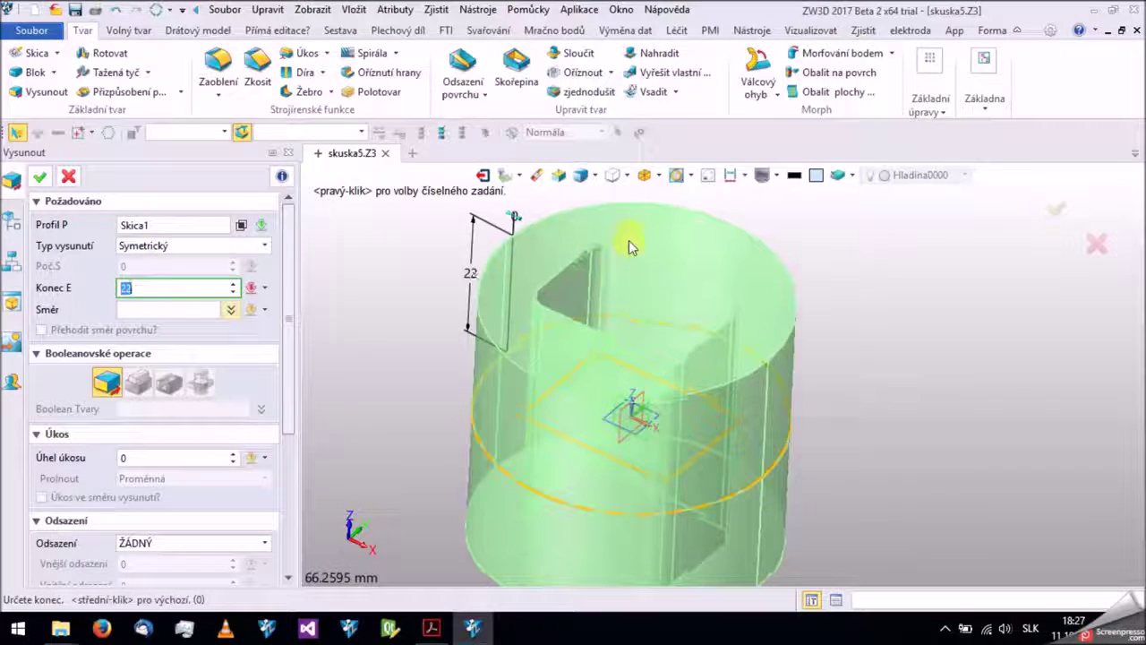
Set the extrusion type to 1 strana with an end distance of 15 mm.
left_click(188, 247)
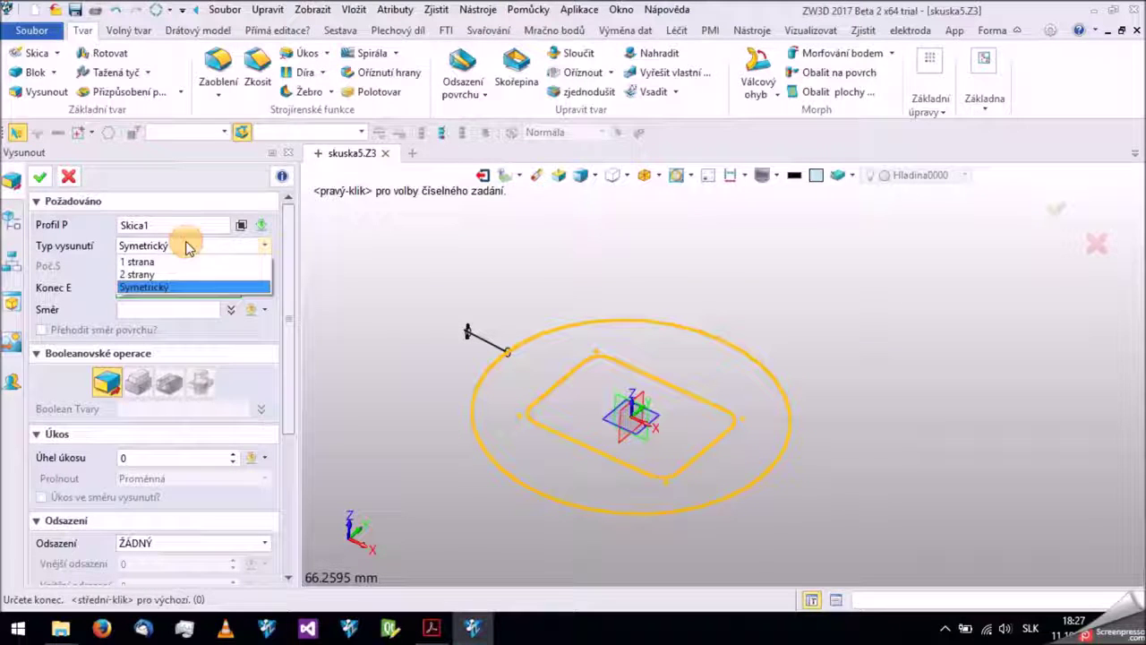
left_click(174, 262)
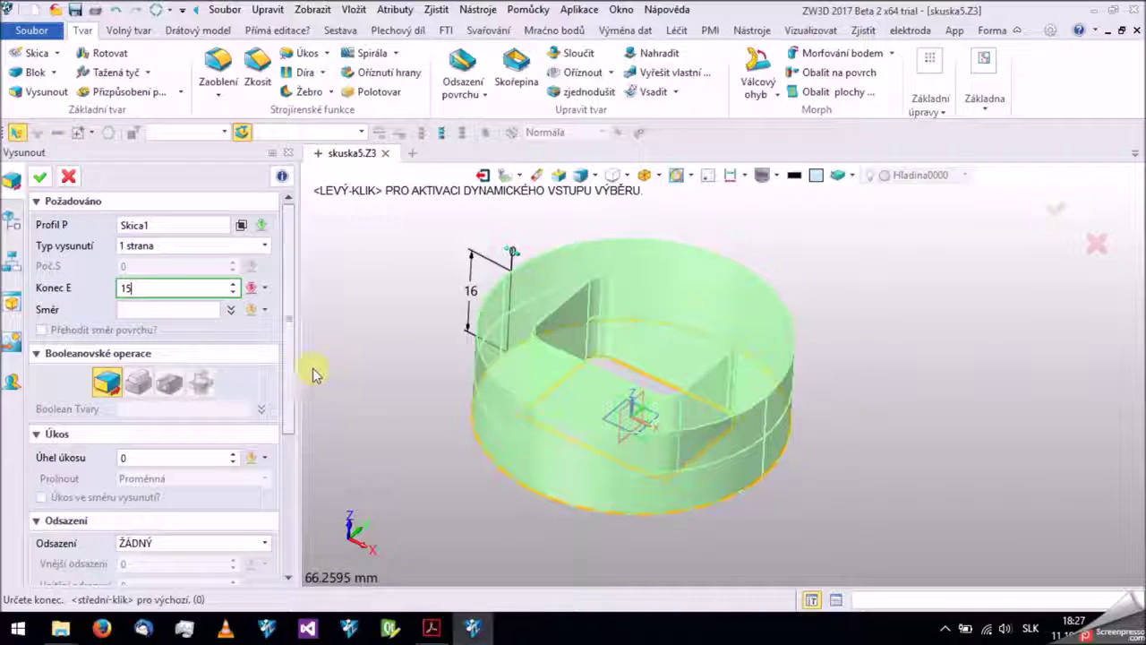
Try a draft angle of 5 degrees on the extrusion and reset it to 0.
left_click_drag(289, 371, 289, 464)
left_click(154, 312)
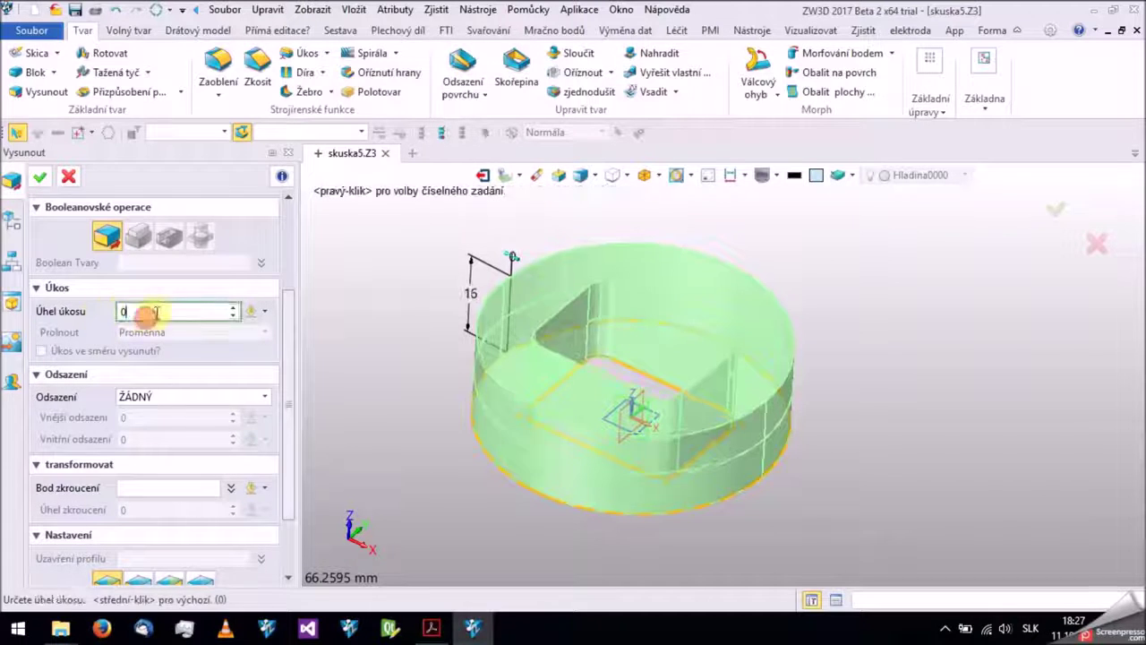
type("6")
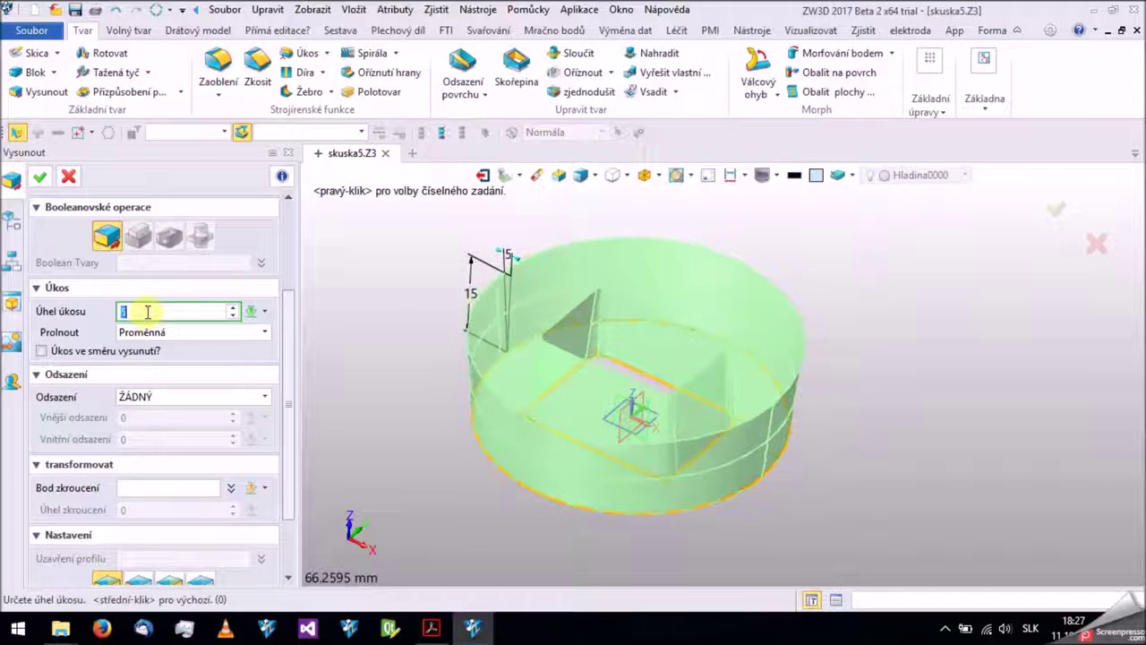
type("0")
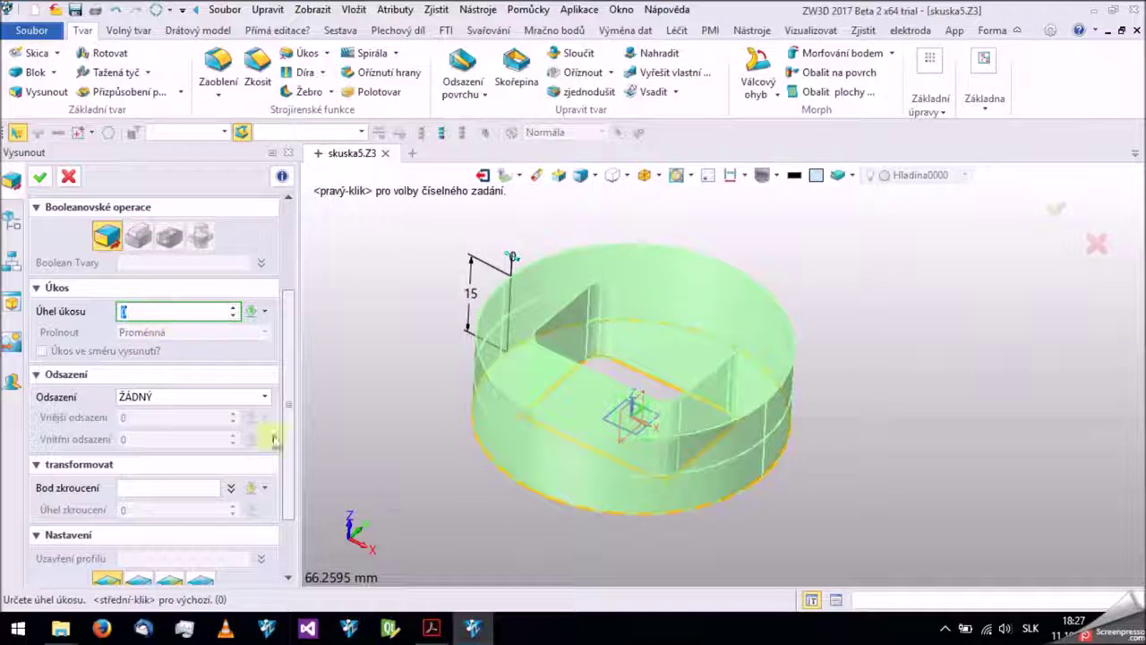
Check the remaining extrusion options and create the ring-shaped body.
left_click_drag(286, 460, 98, 515)
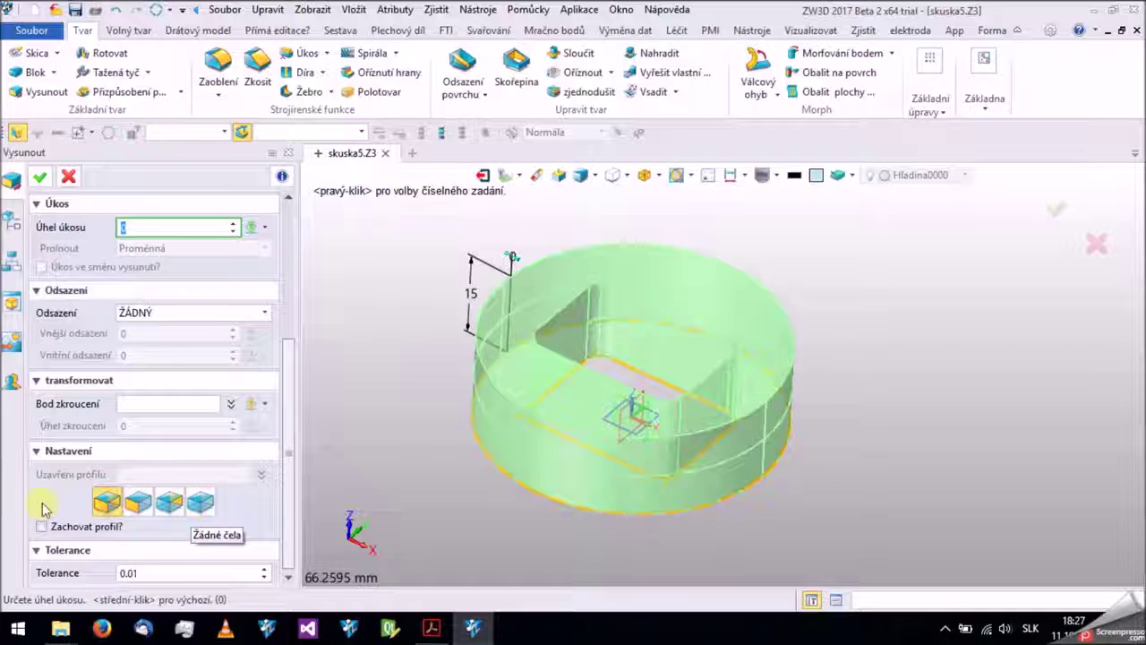
left_click_drag(290, 514, 238, 252)
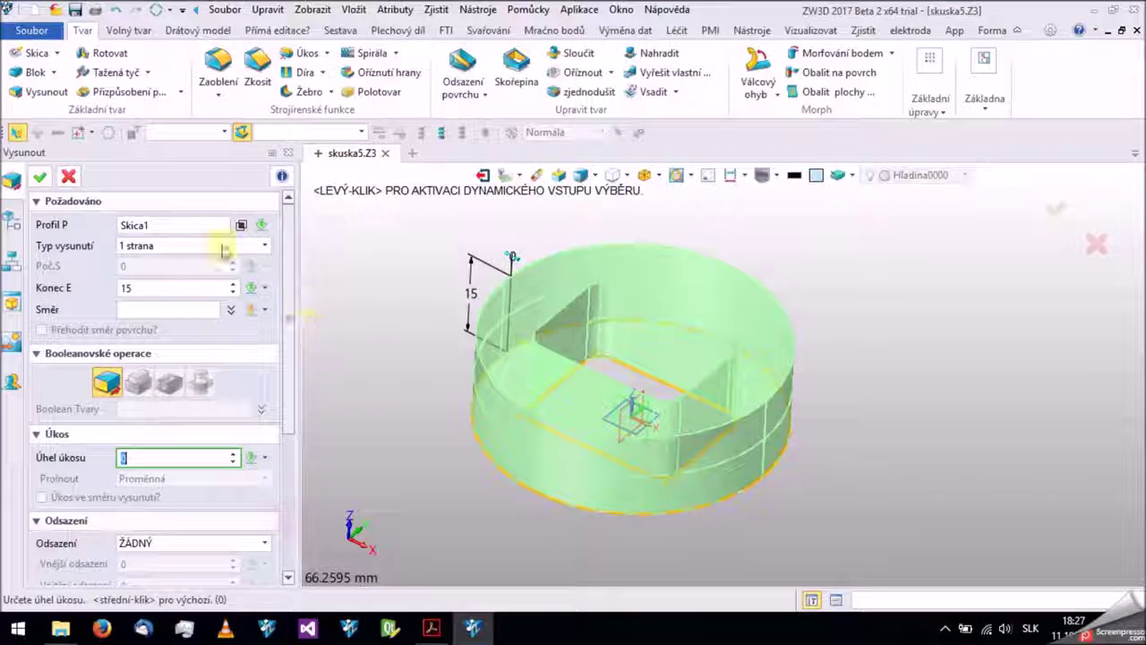
left_click(40, 179)
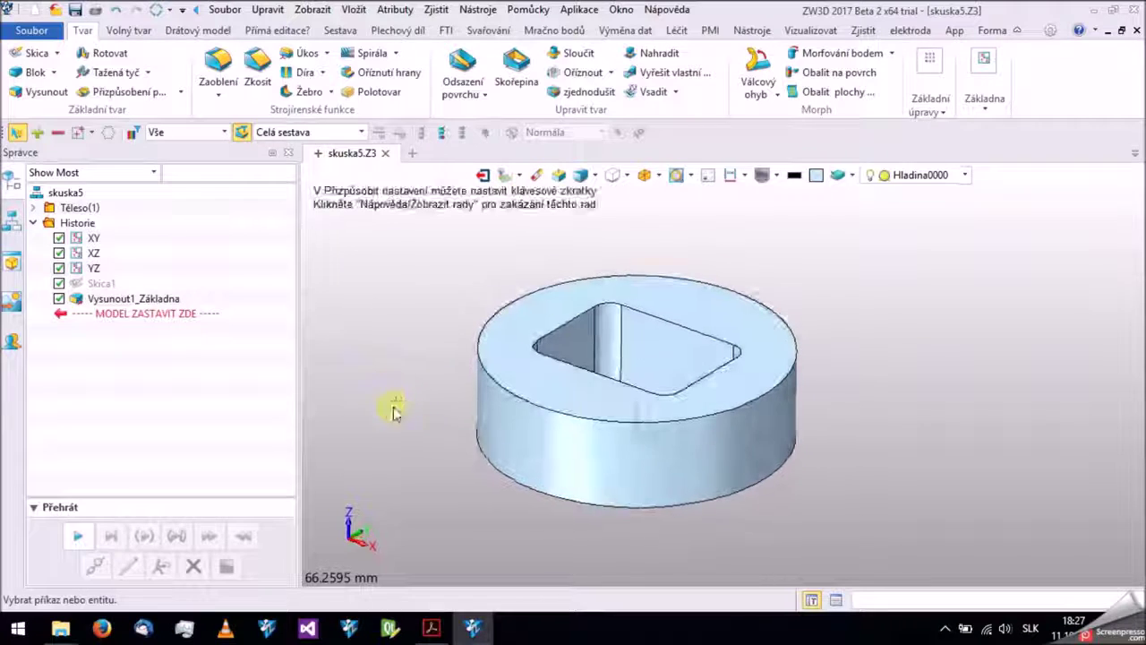
Start a new sketch on the top face of the extruded body.
left_click(37, 52)
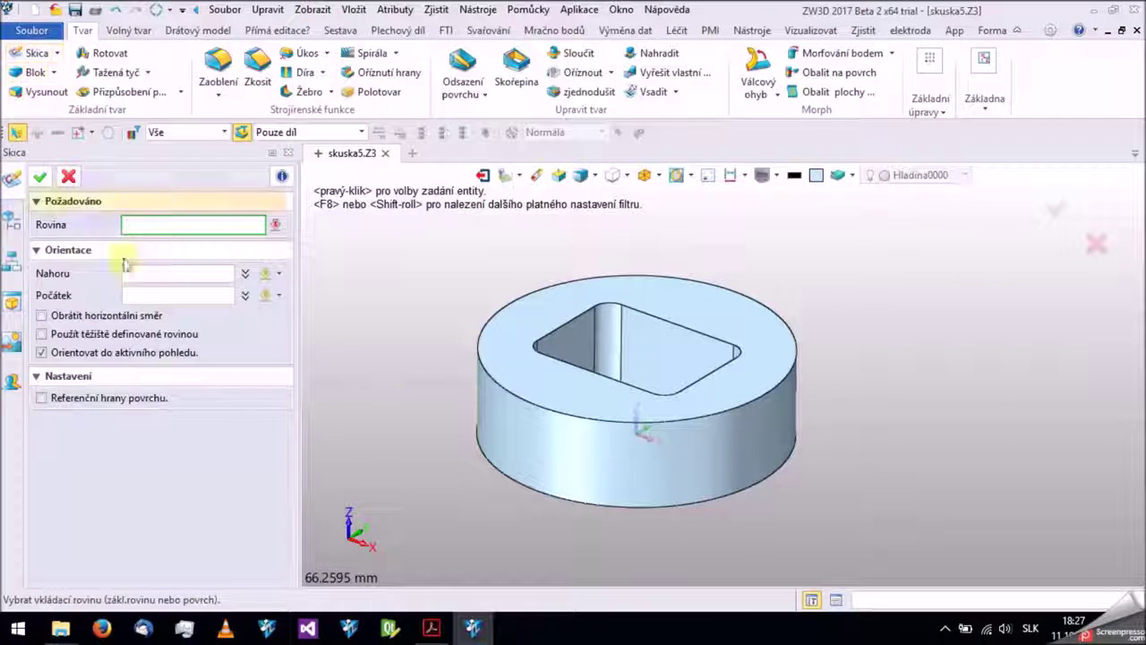
left_click(512, 385)
left_click(512, 385)
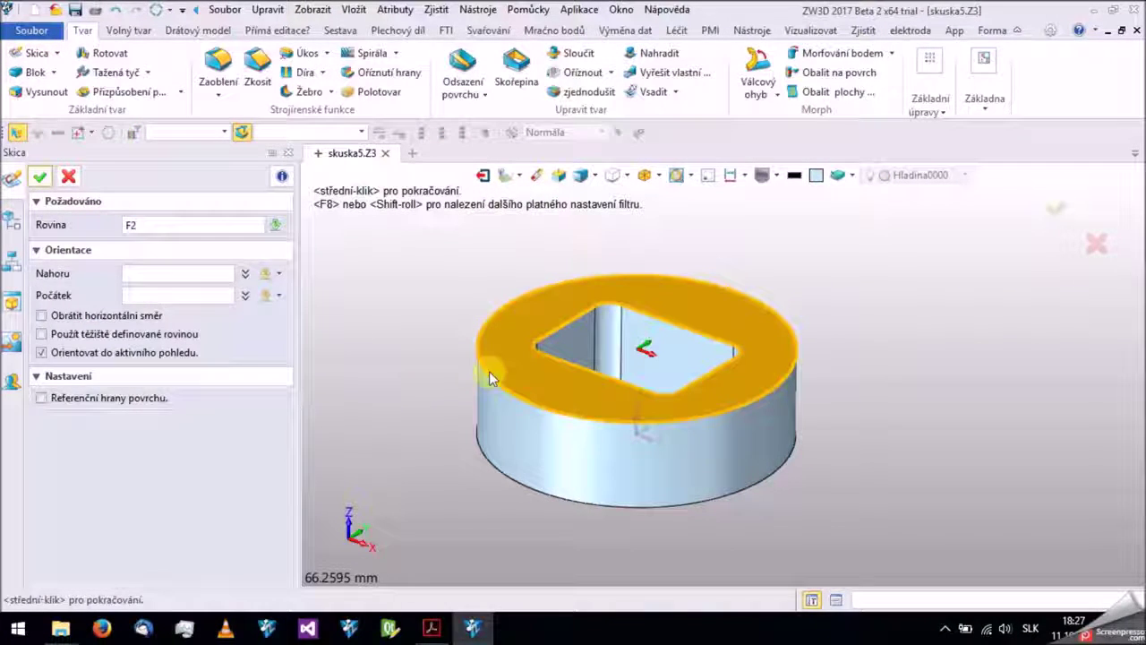
middle_click(385, 353)
Try to offset the edges of the rounded rectangular opening by 3 mm.
scroll(755, 365, "up", 3)
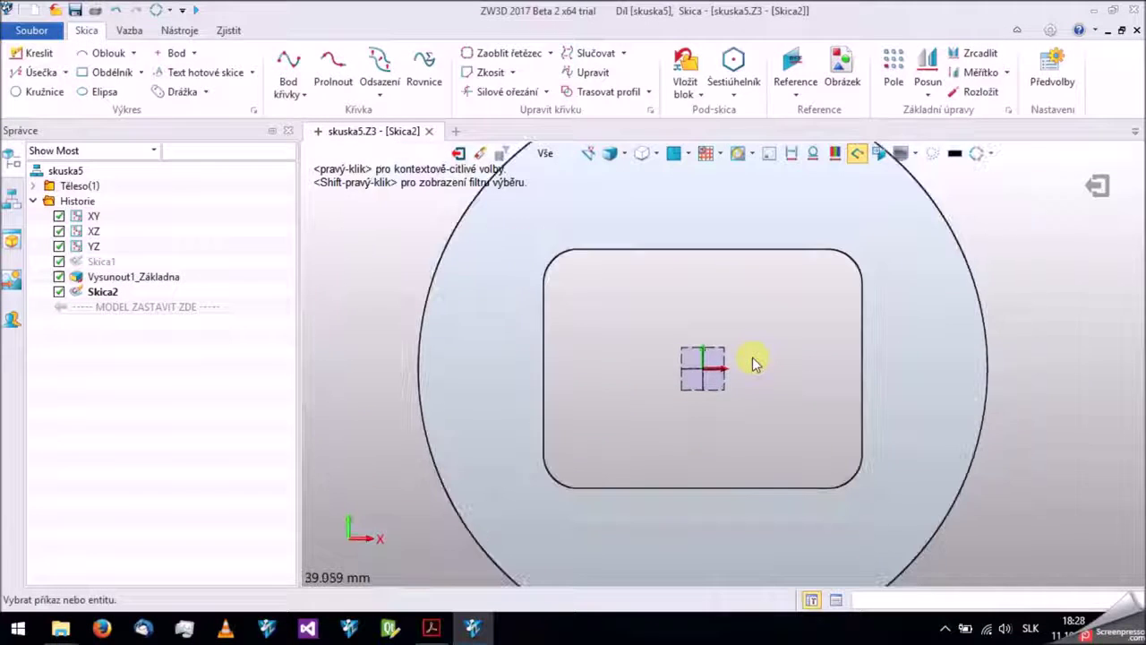
right_click_drag(742, 358, 614, 328)
scroll(626, 318, "down", 2)
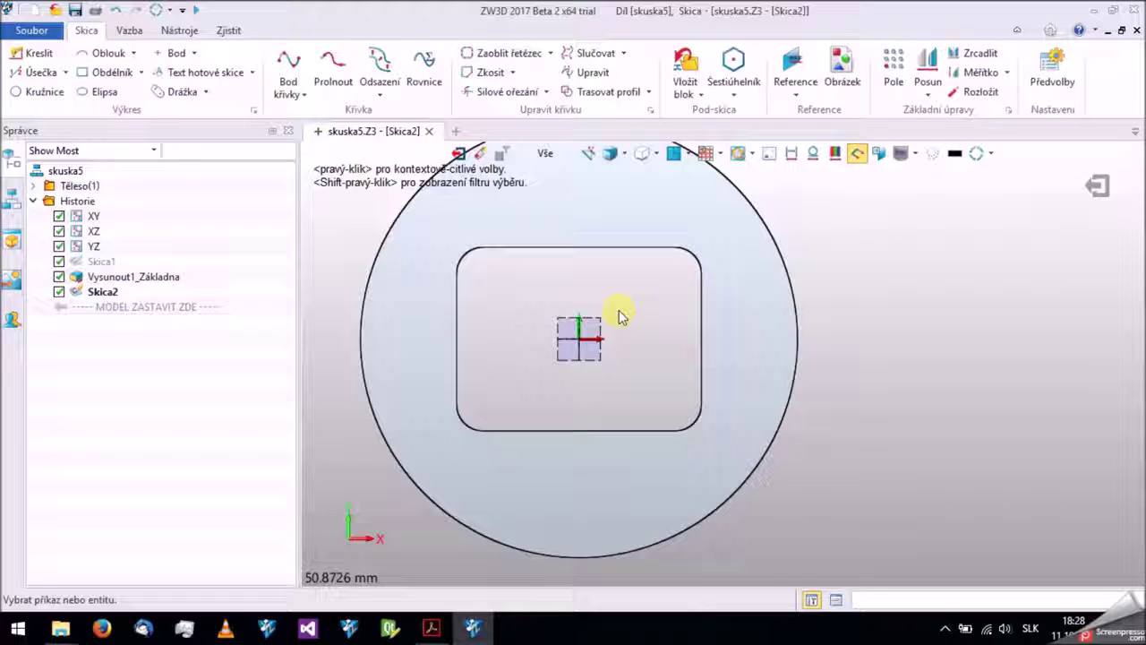
left_click(395, 69)
left_click(555, 253)
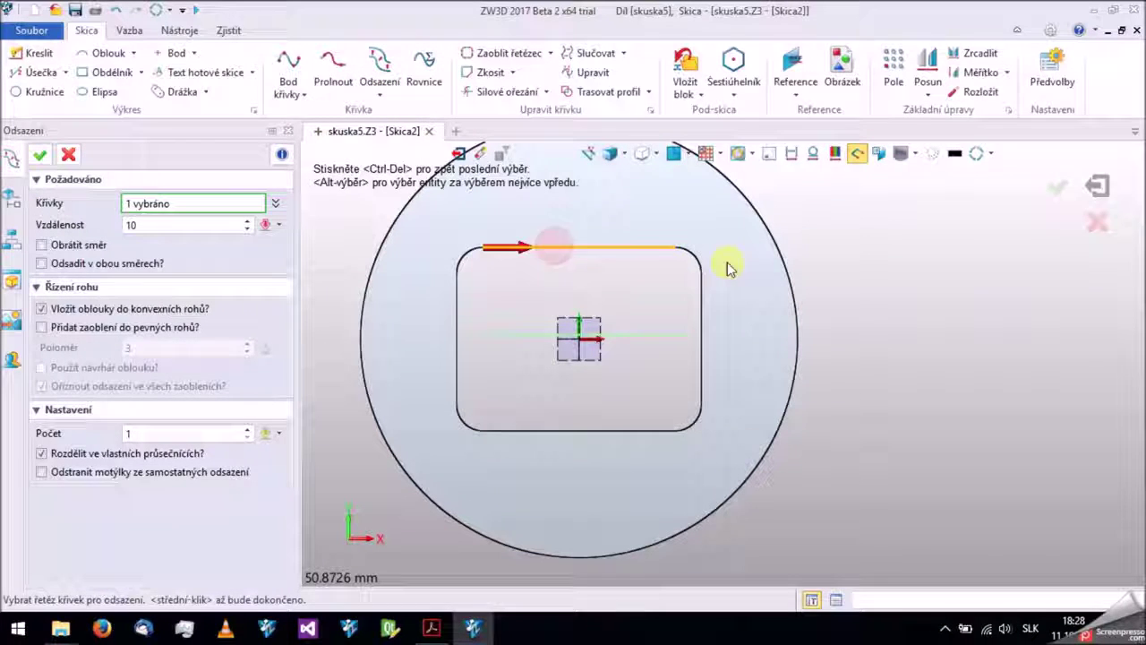
left_click(687, 253)
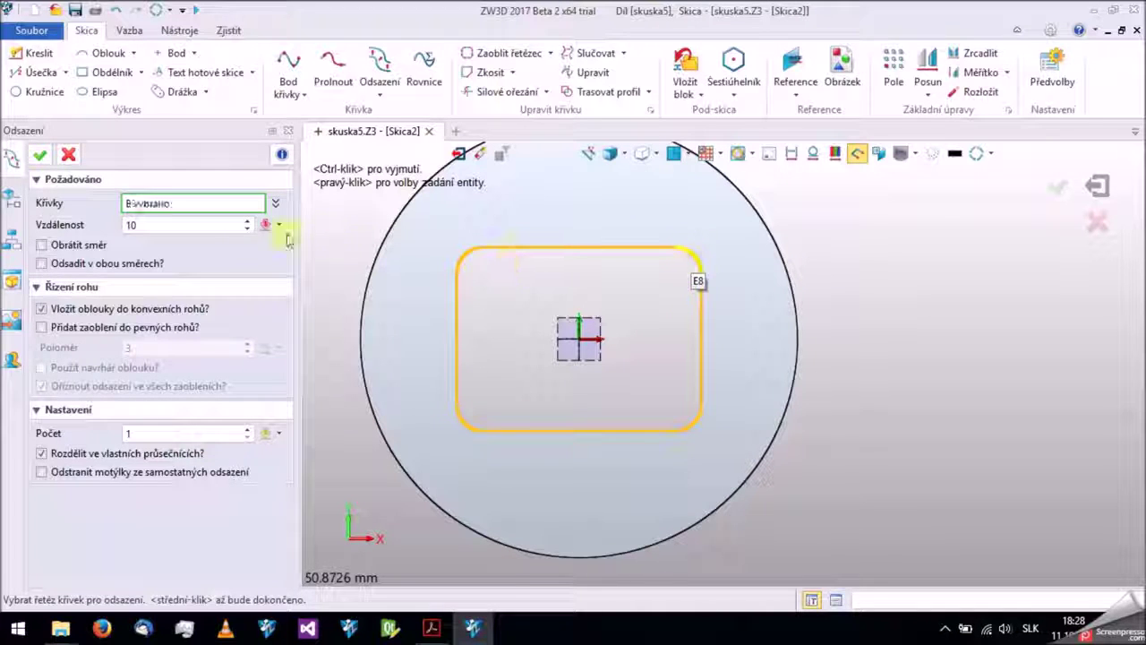
left_click(130, 226)
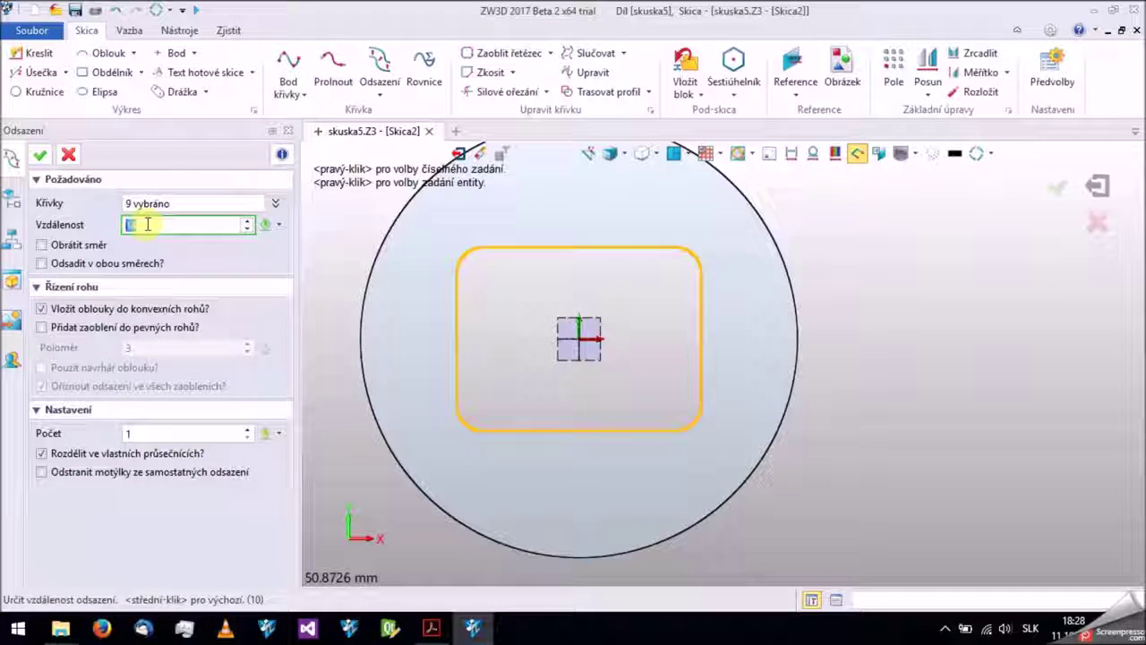
type("3")
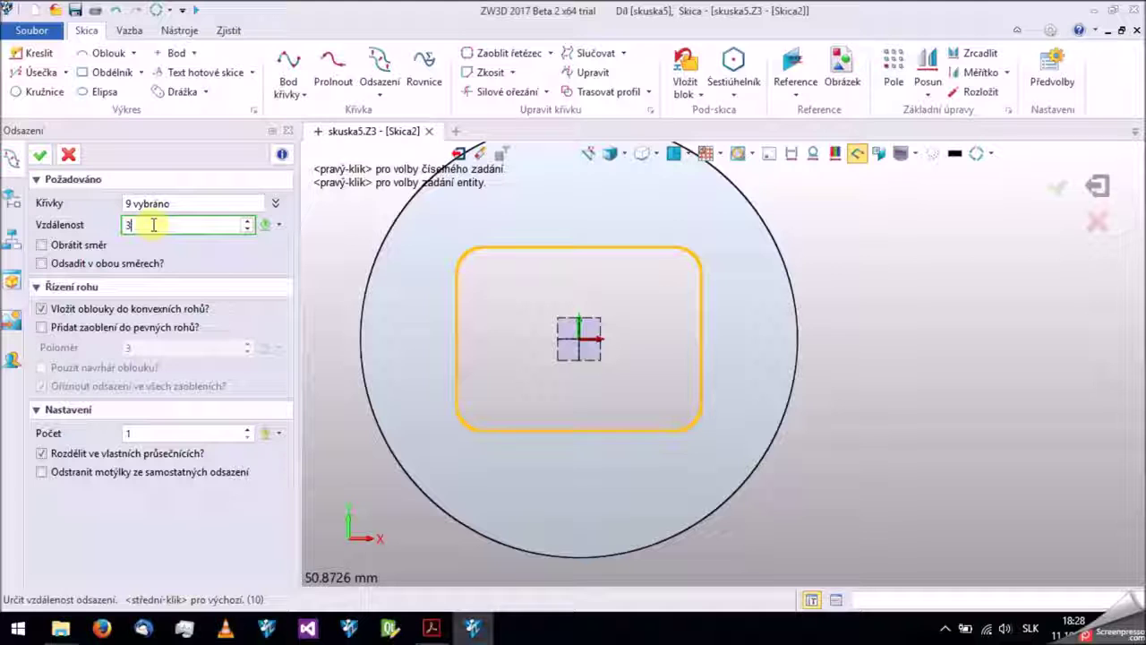
key("Return")
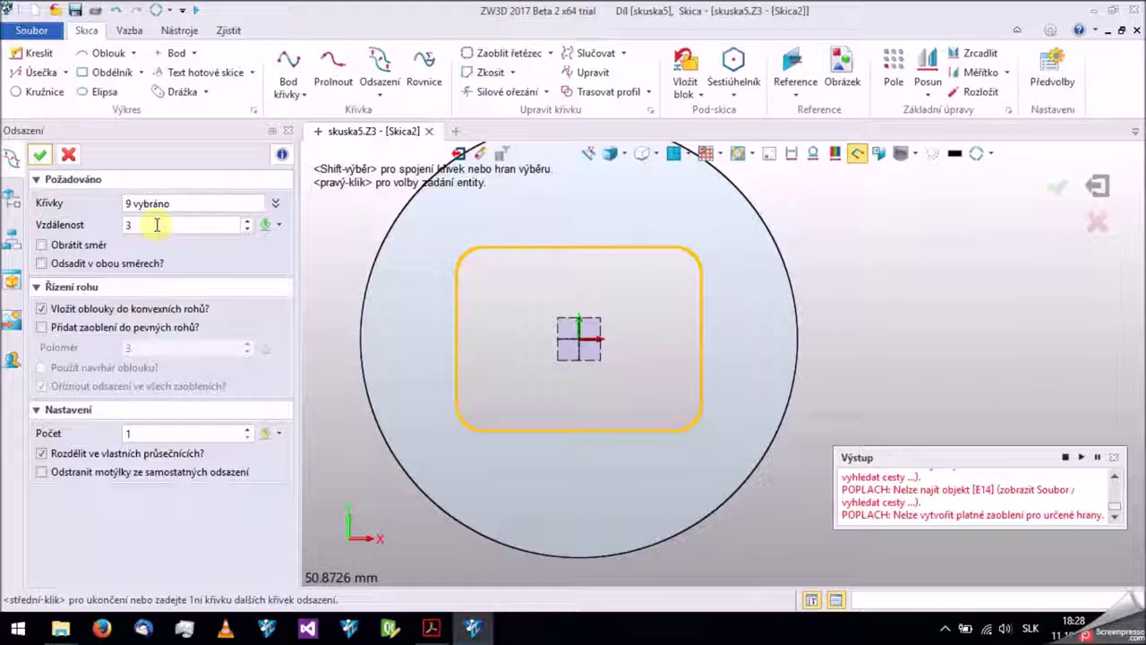
middle_click(598, 302)
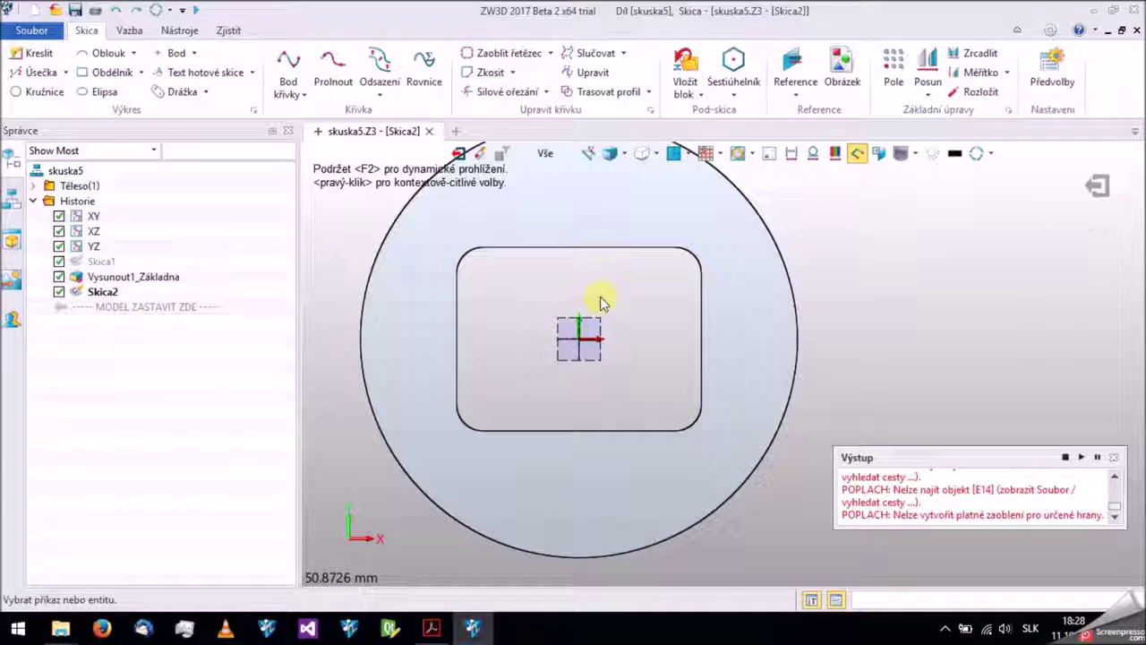
Offset the eight edges of the rounded rectangular opening outward, using a smaller distance than 3 mm.
middle_click(612, 264)
left_click(617, 250)
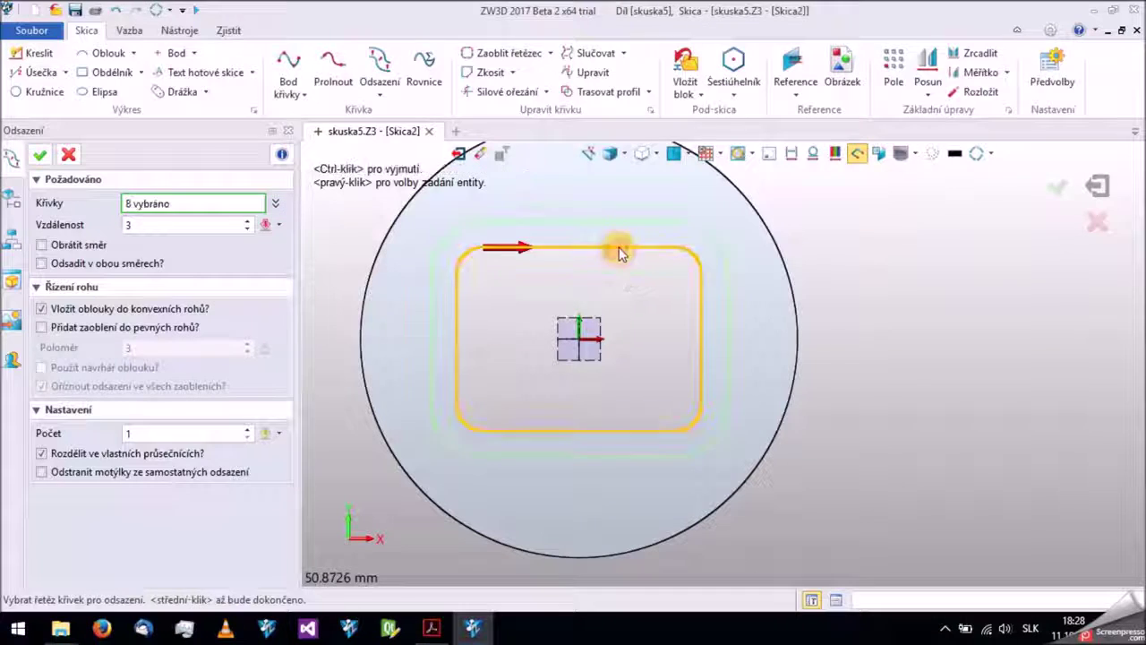
left_click(171, 225)
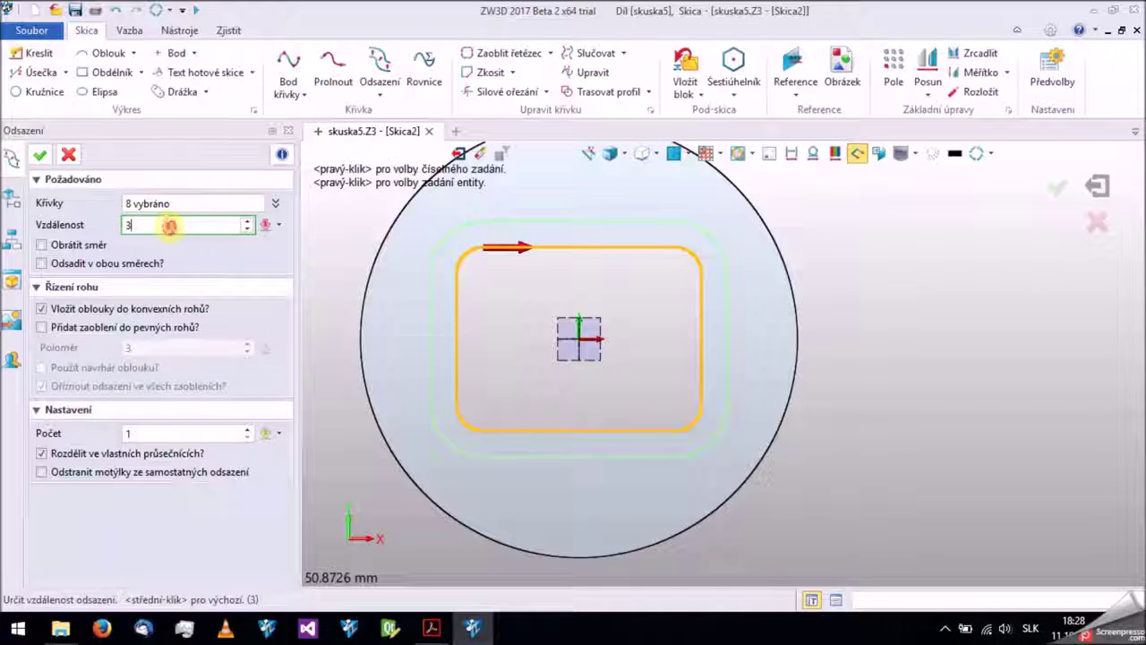
left_click(43, 157)
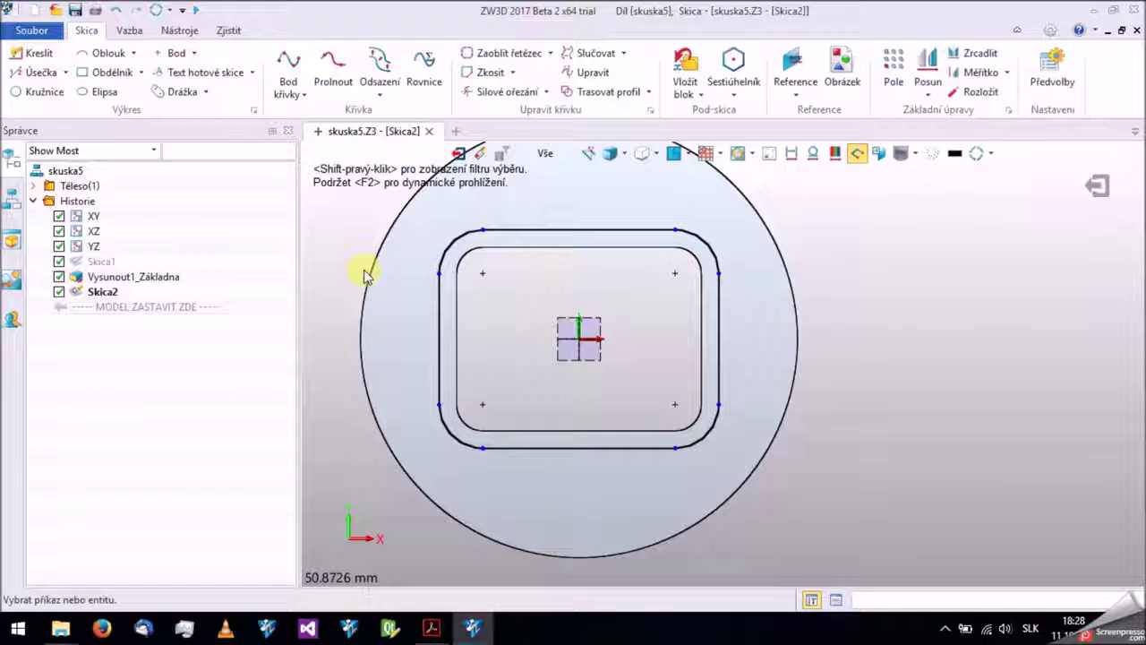
Sketch a centre rectangle about 39 by 30 mm around the offset outline, centred near the origin.
left_click(100, 74)
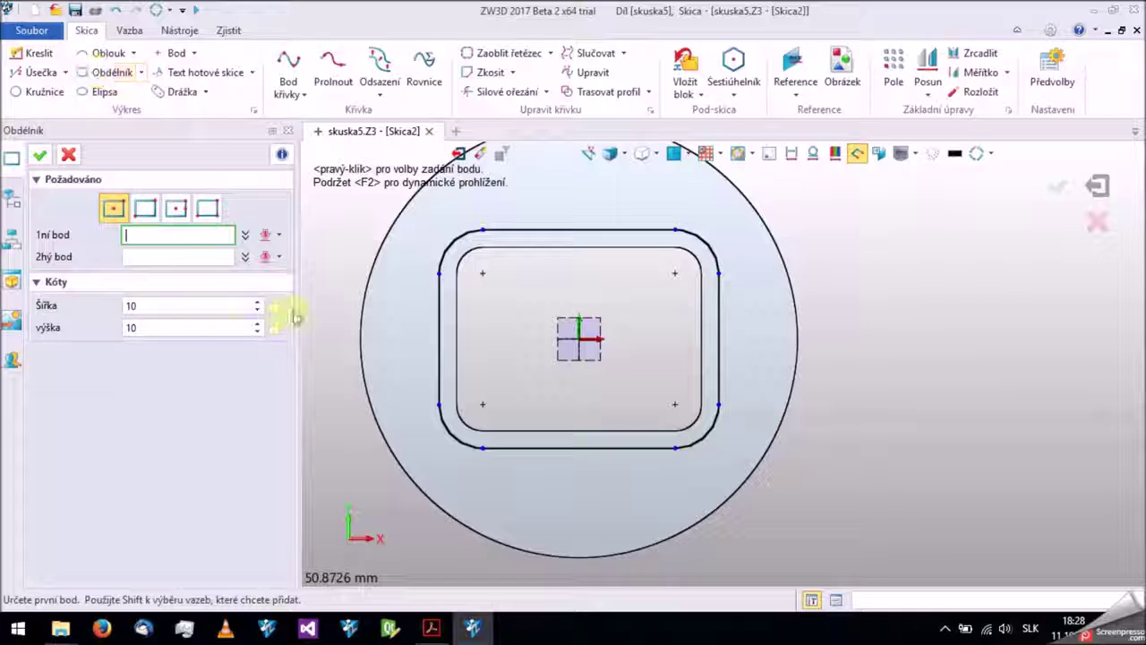
left_click(591, 343)
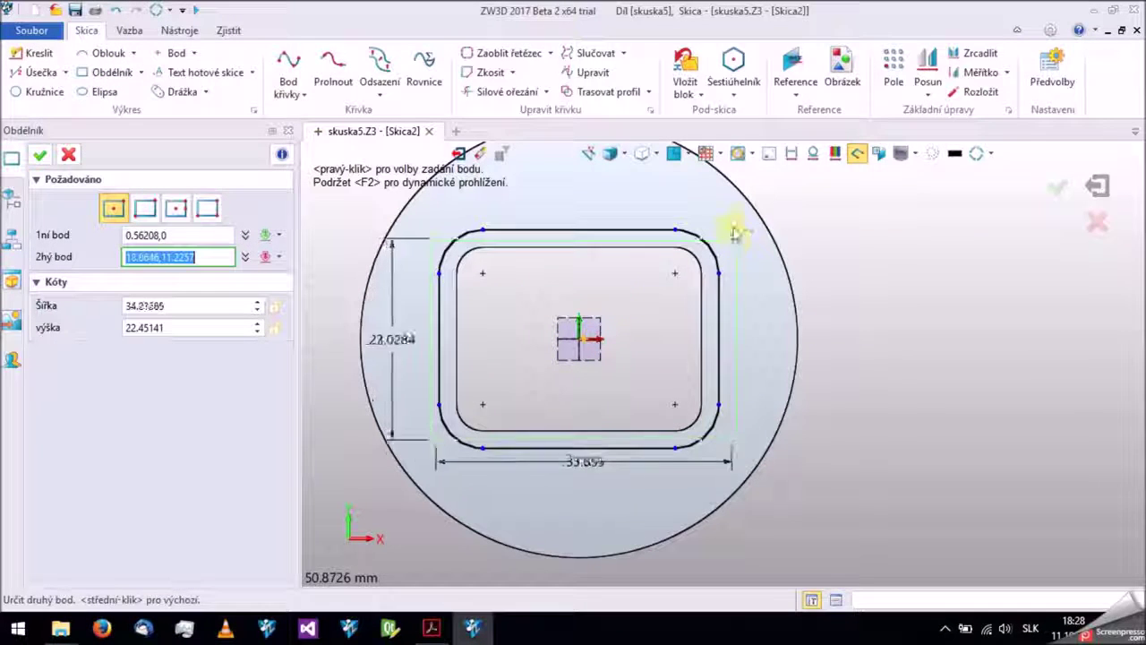
left_click(755, 326)
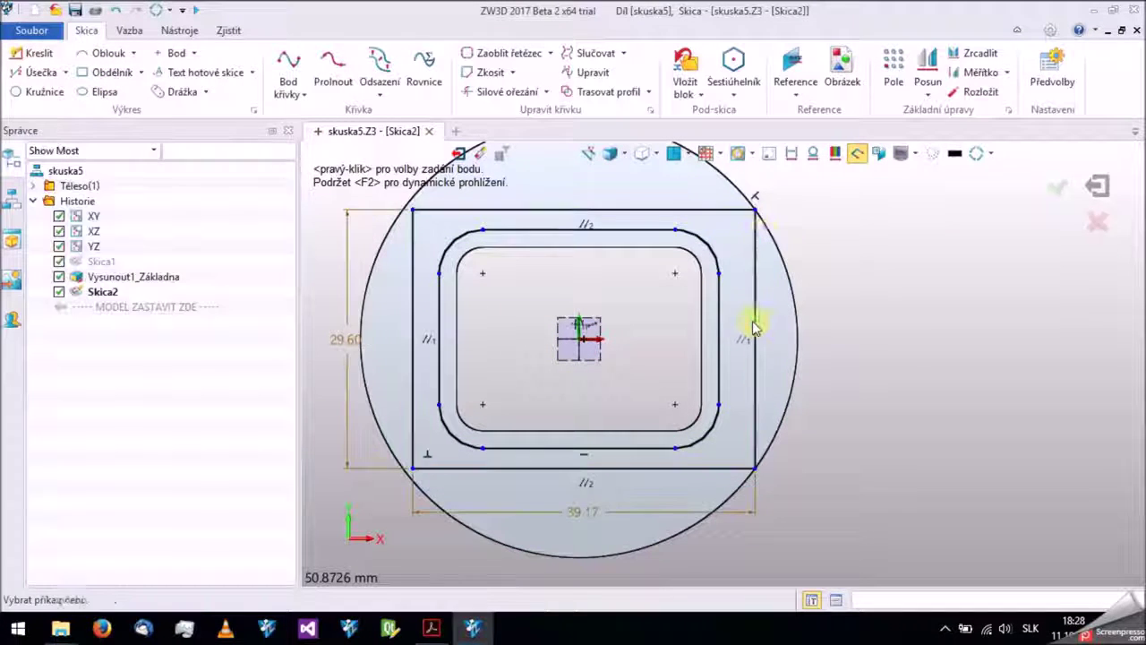
left_click(756, 205)
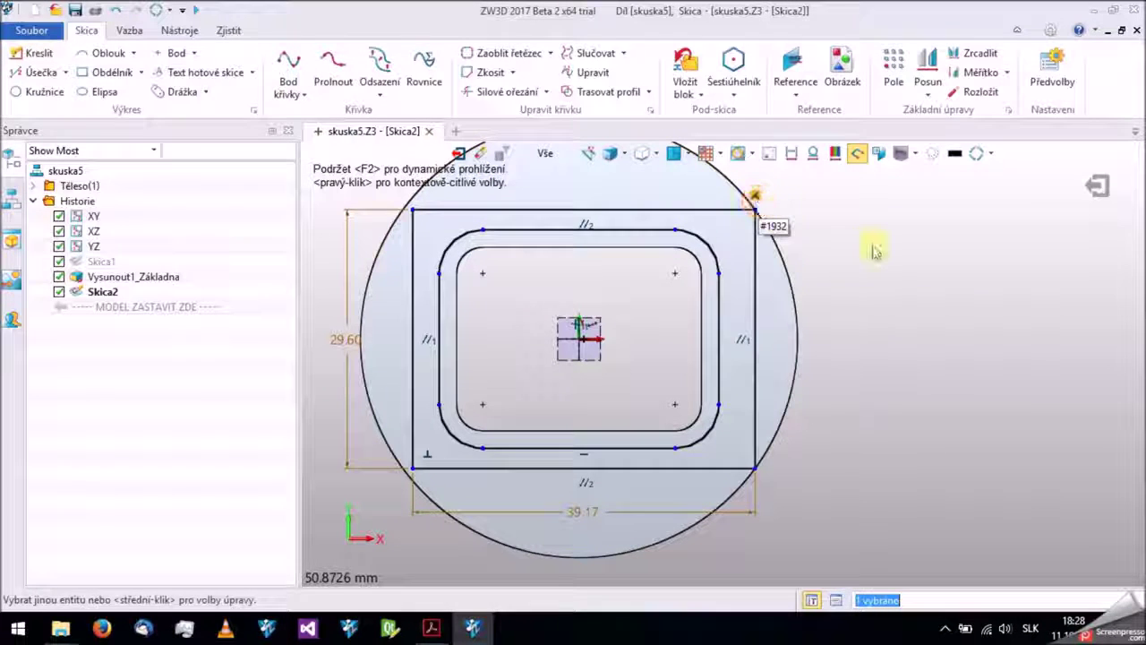
key("Escape")
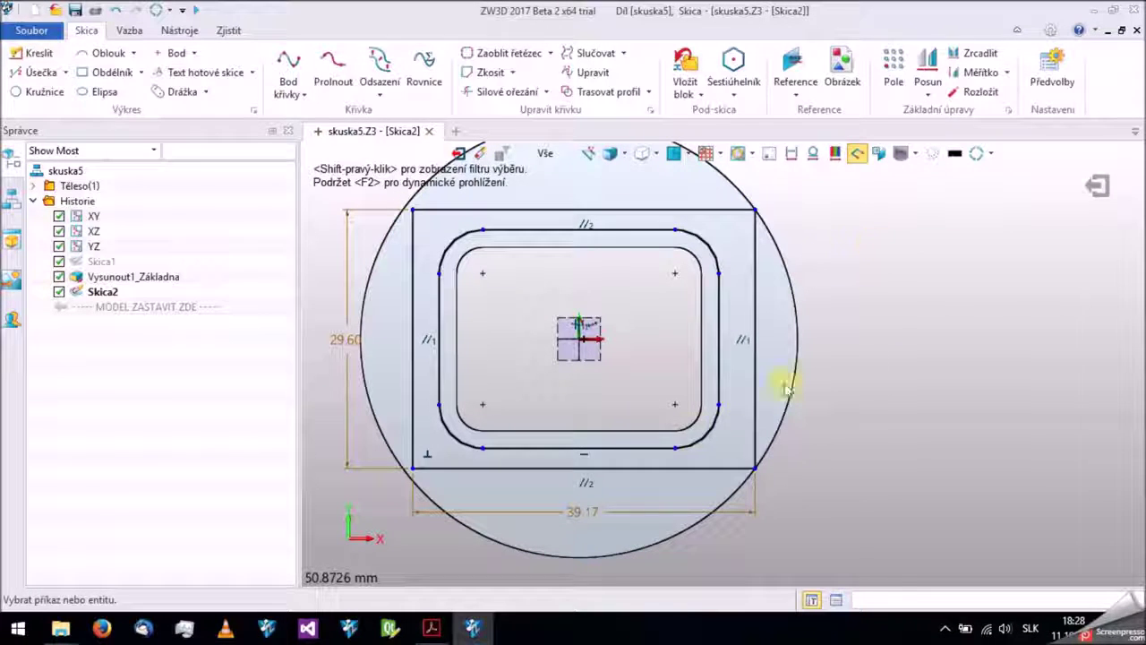
Set the rectangle's width to 37 mm and its height to 28 mm.
double_click(655, 514)
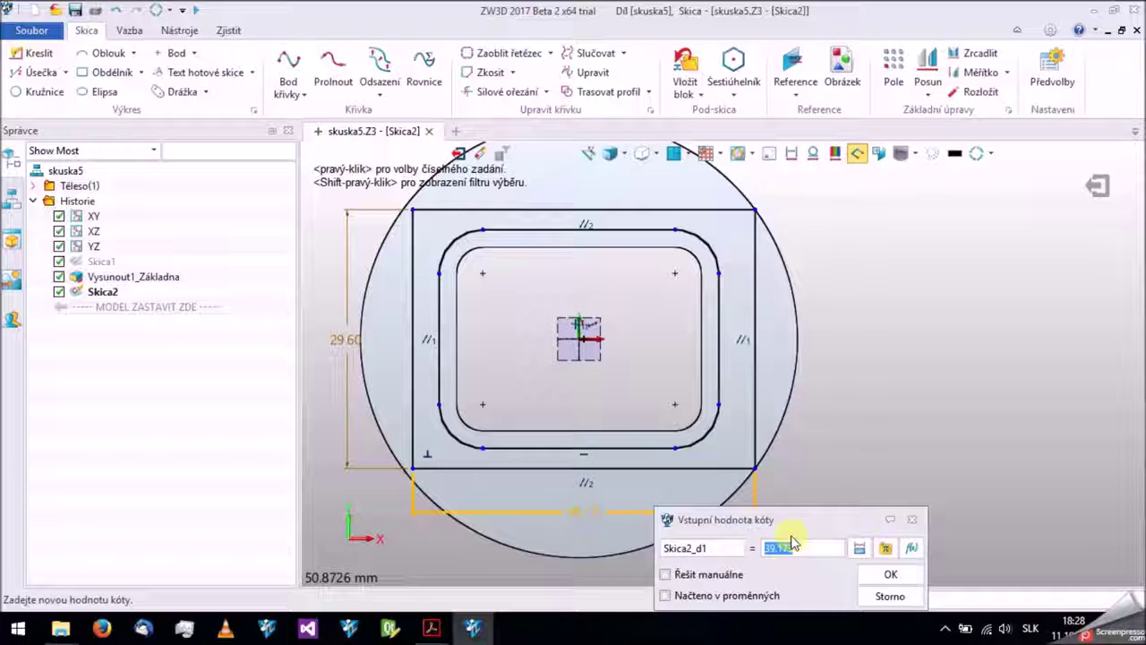
key("Return")
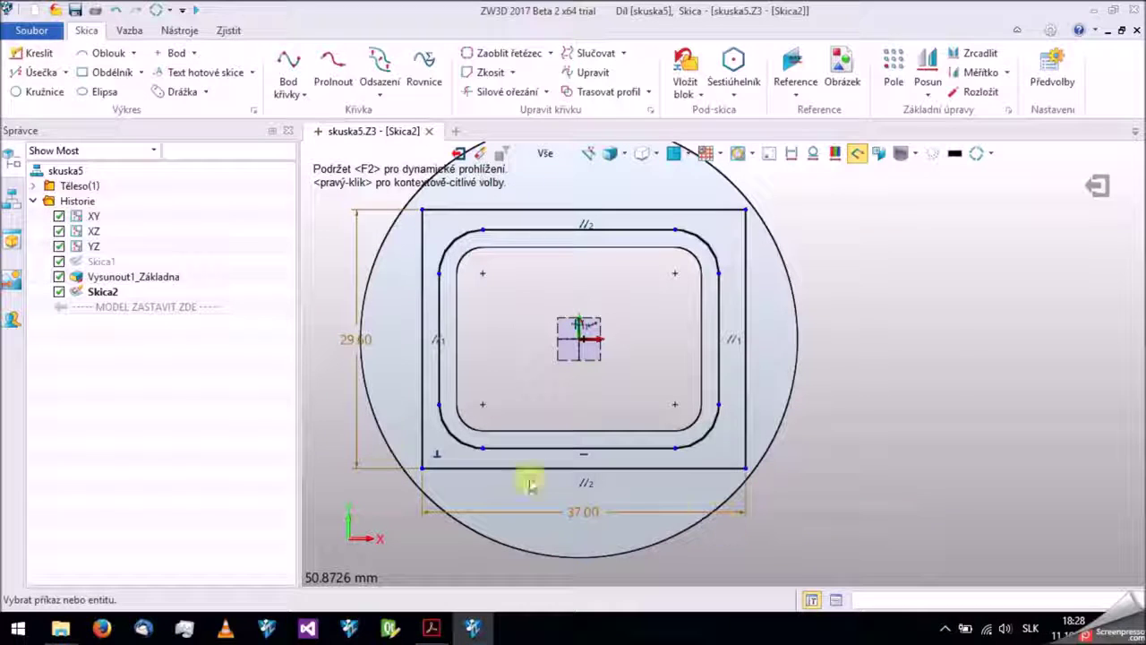
double_click(359, 434)
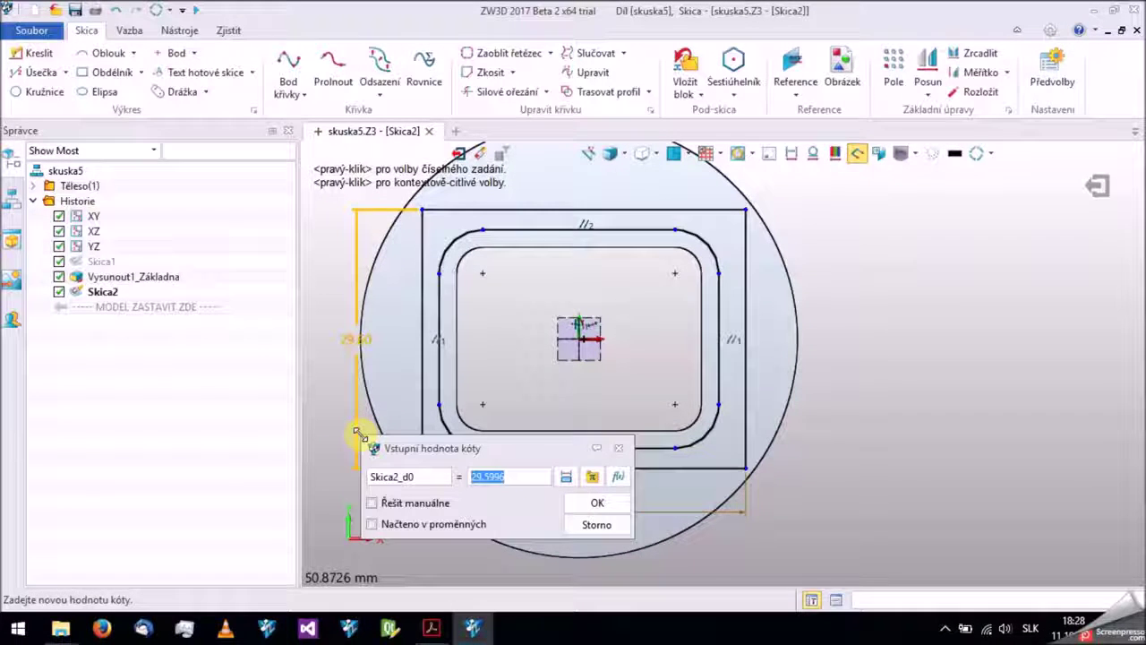
type("28")
key("Return")
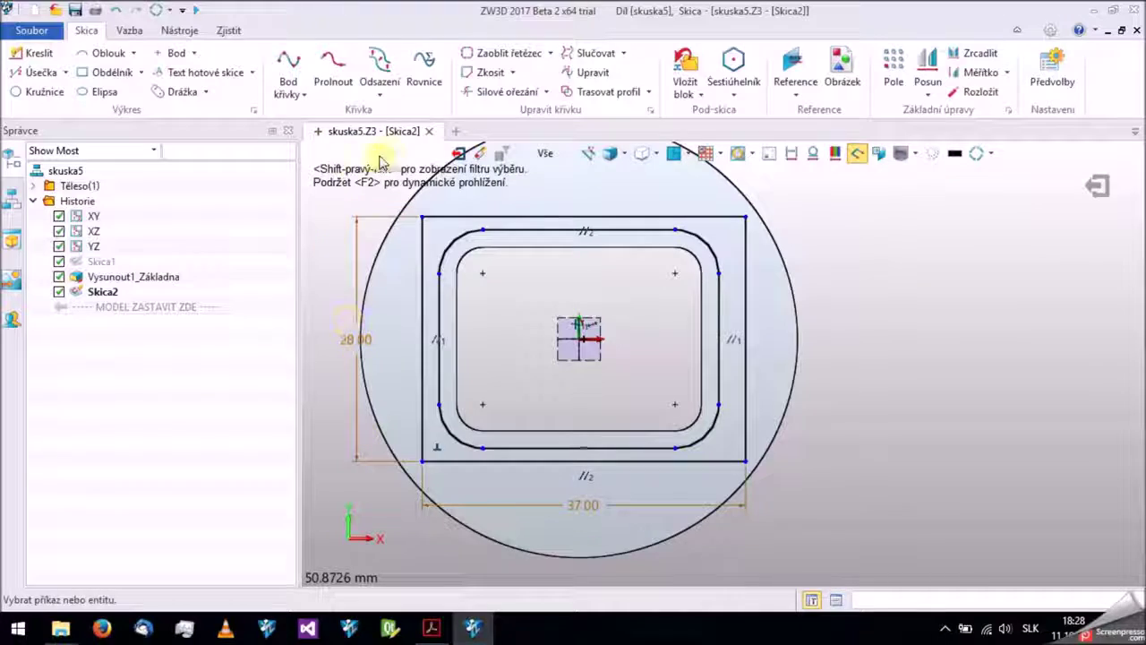
Finish the sketch and extrude the frame profile 3 mm upward, adding it to the base body.
left_click(456, 156)
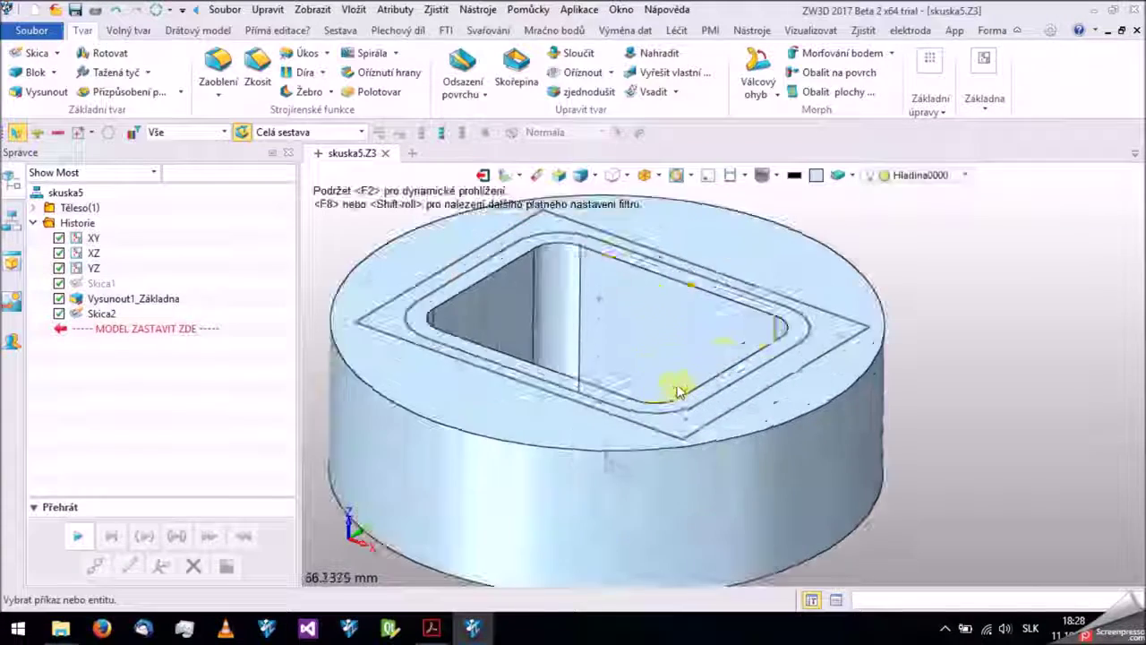
left_click(82, 318)
left_click(41, 94)
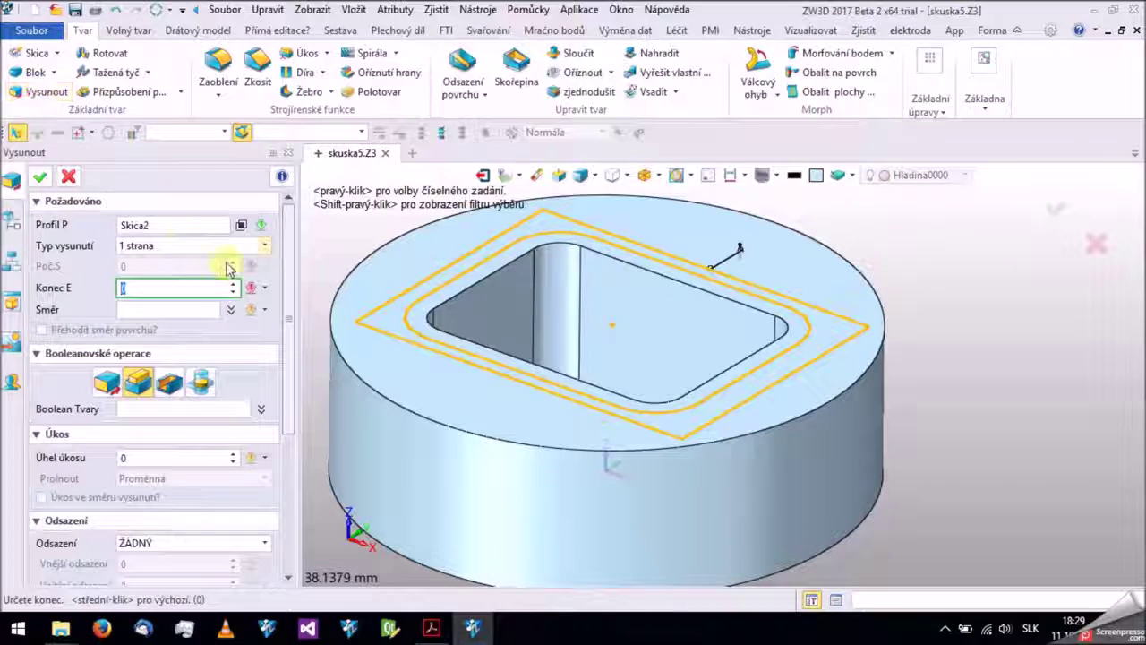
type("3")
key("Return")
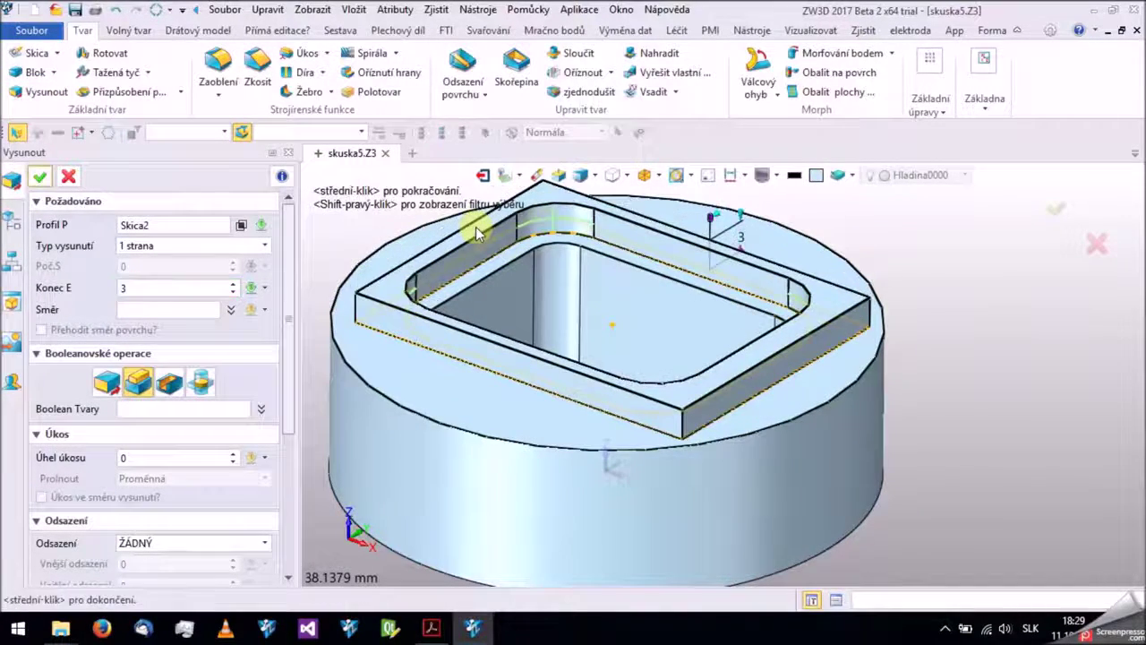
left_click(148, 383)
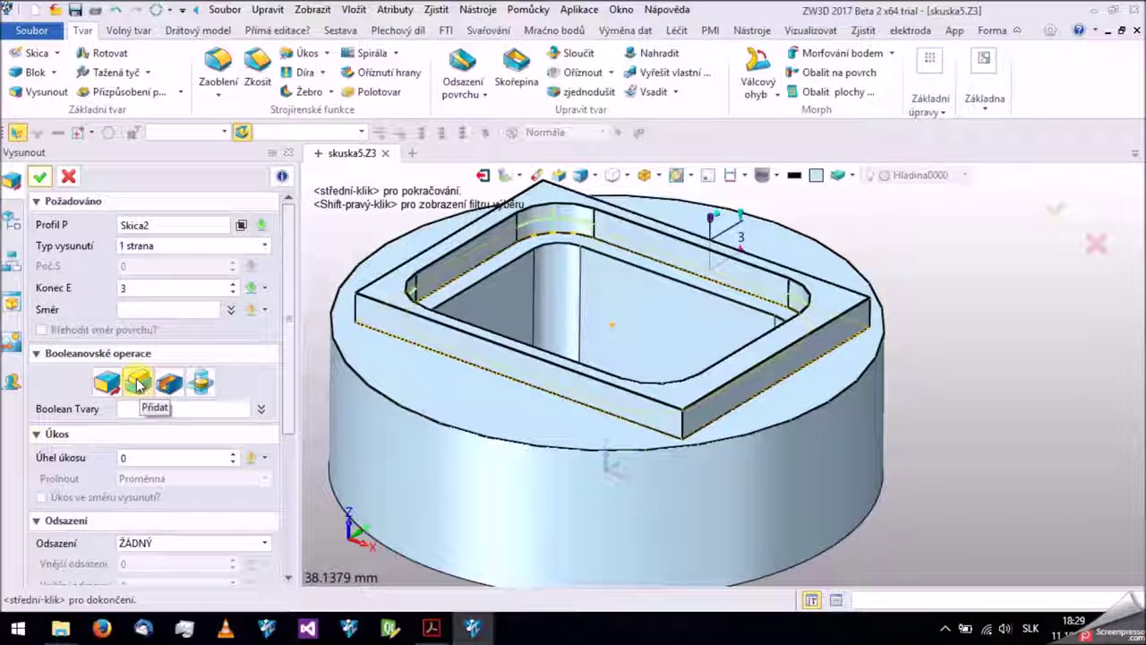
left_click(40, 176)
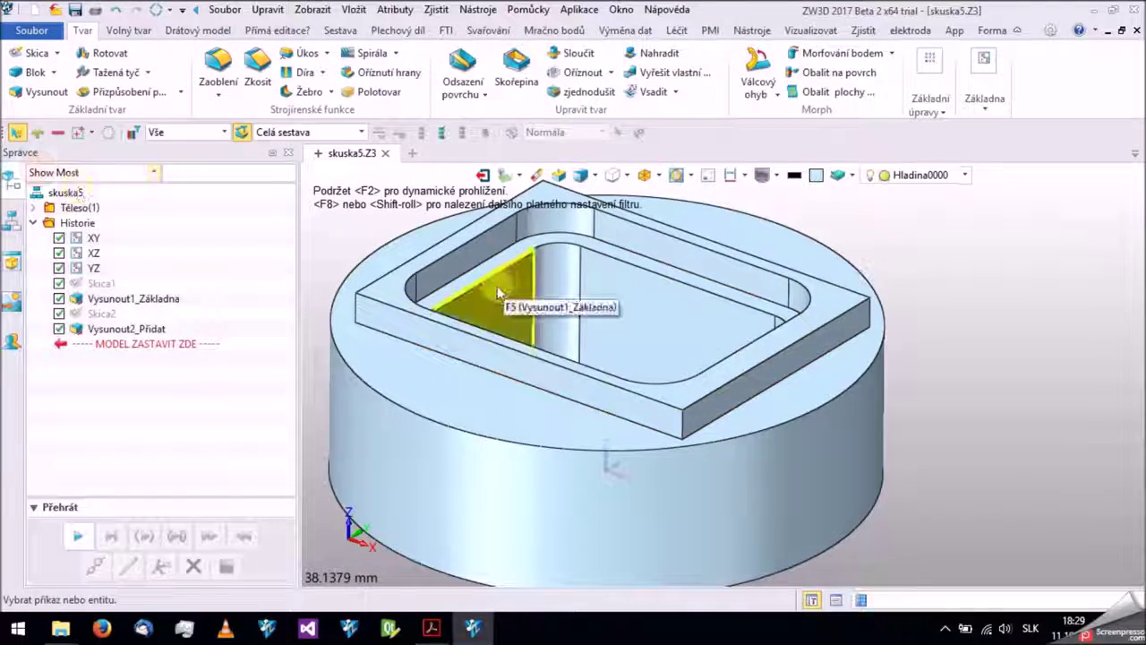
Check in the body list whether the raised frame and the base form one solid.
left_click(33, 207)
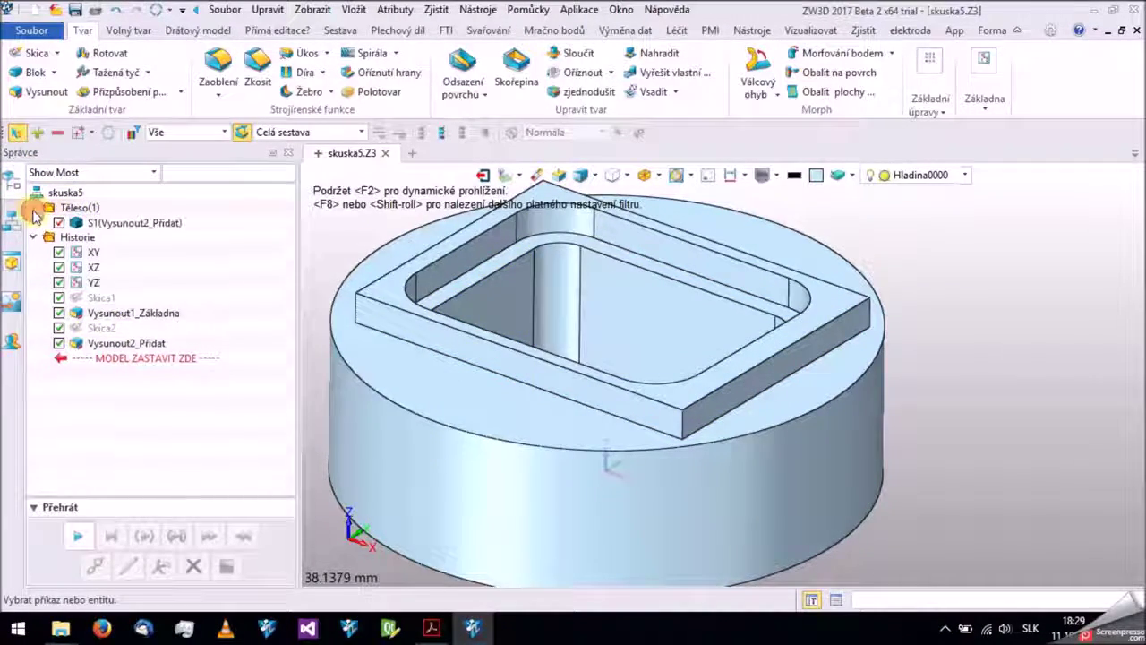
scroll(460, 253, "down", 3)
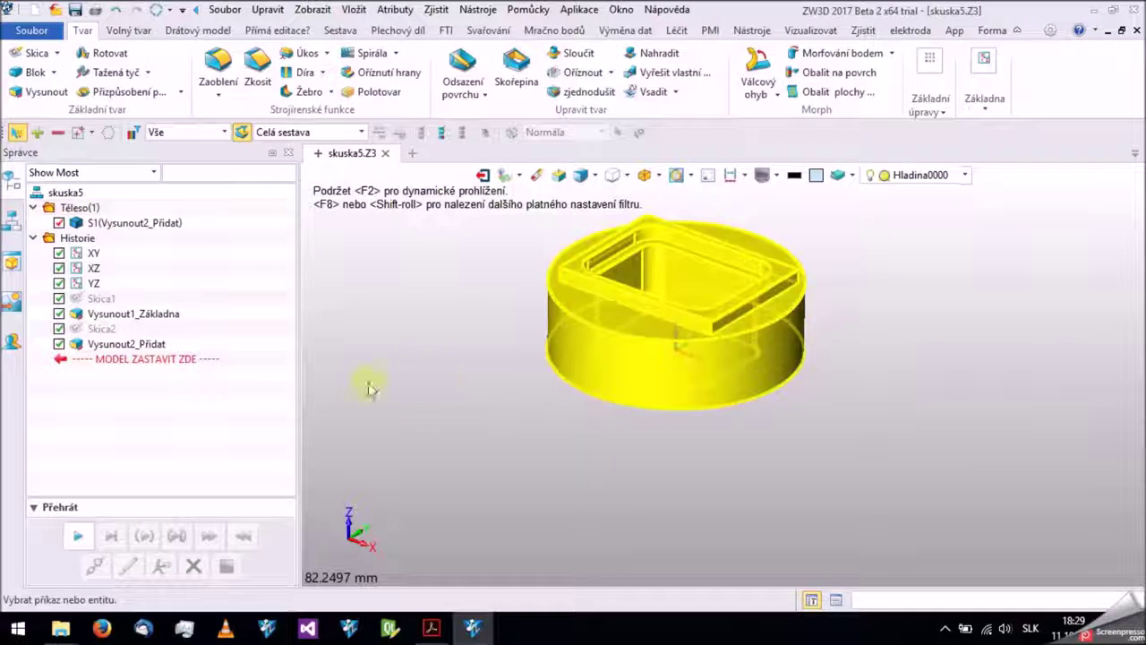
left_click(34, 210)
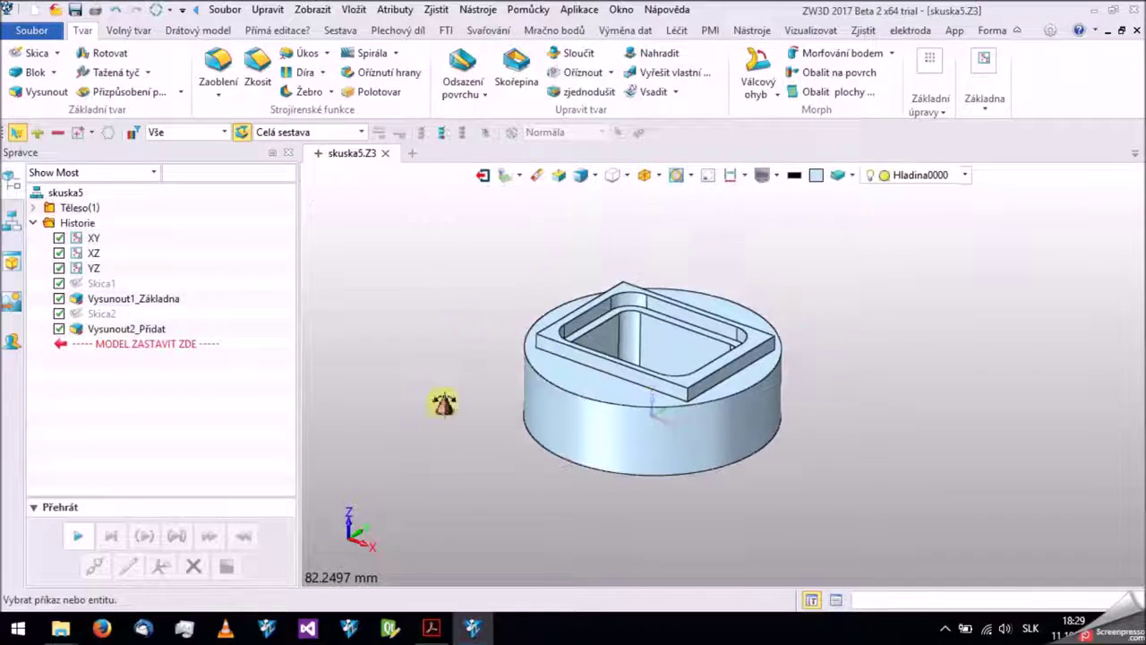
Fillet three outer vertical corner edges of the raised frame with a 7 mm radius.
scroll(564, 389, "up", 3)
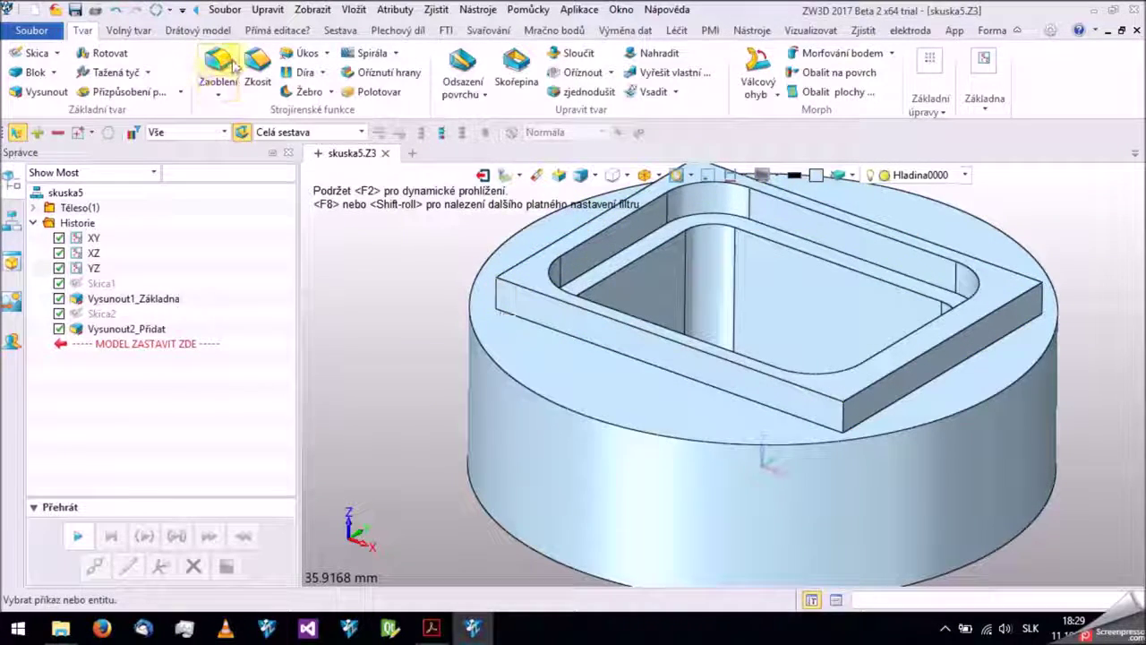
left_click(235, 68)
left_click(486, 293)
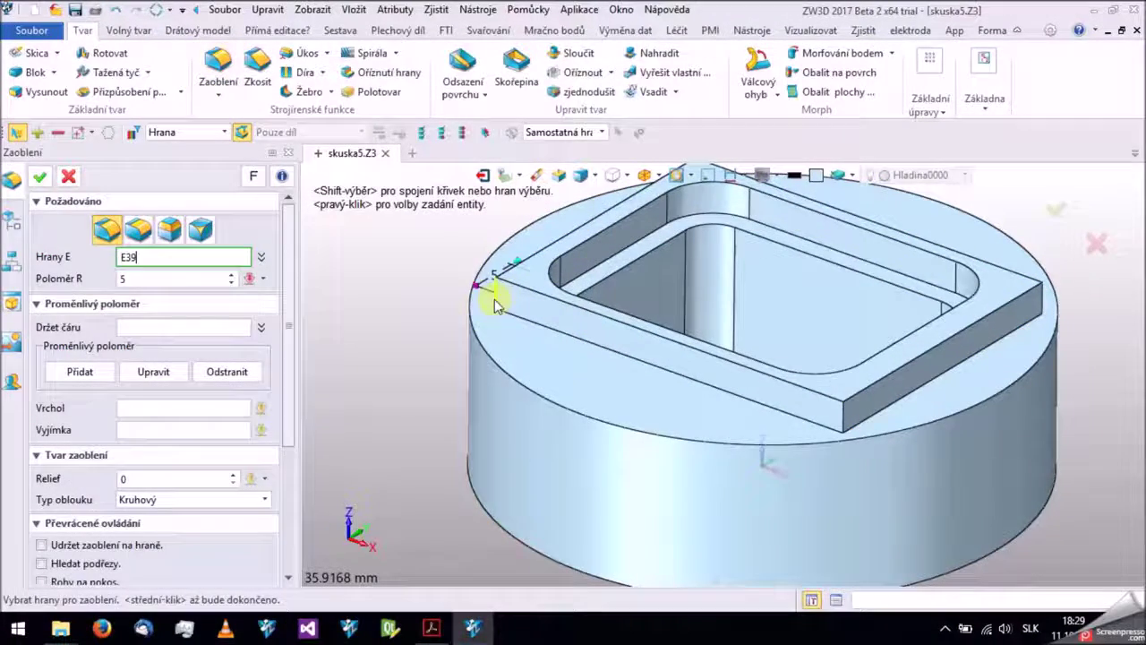
left_click(843, 414)
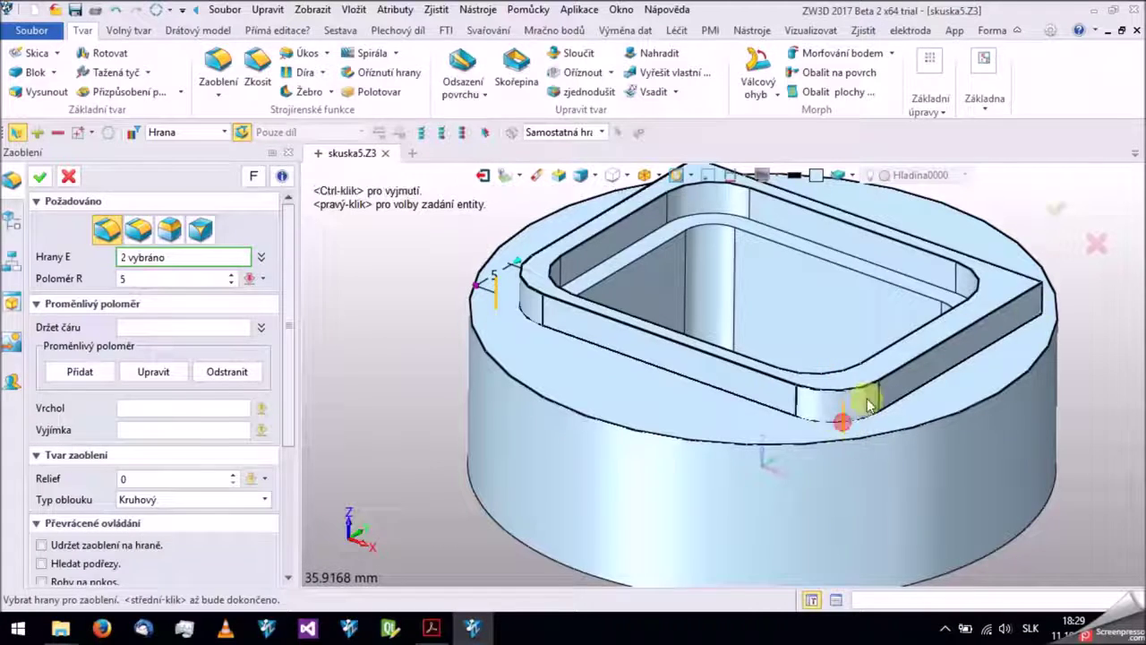
left_click(1046, 306)
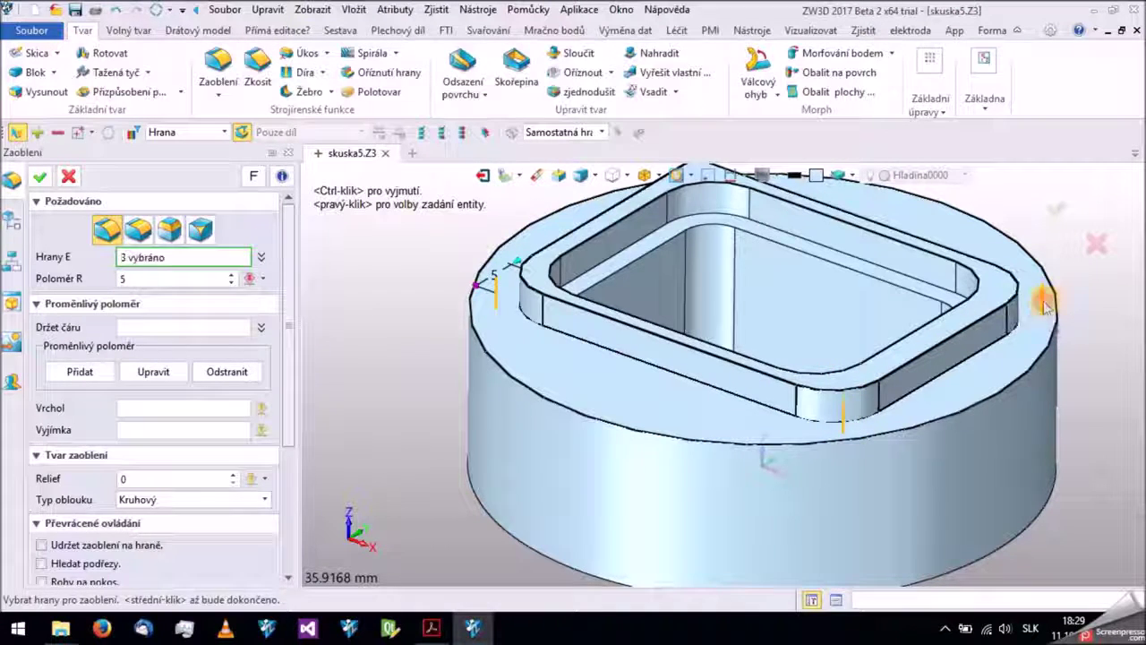
left_click(141, 276)
type("5")
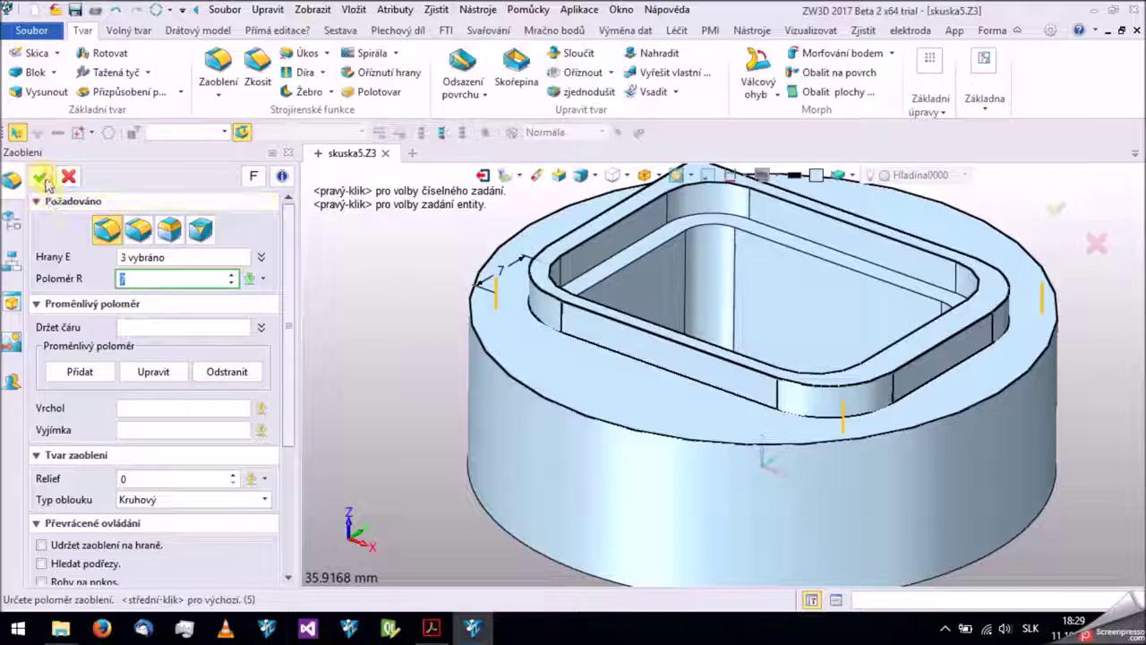
left_click(40, 176)
Chamfer the remaining sharp vertical corner edge of the raised frame with a 5 mm setback.
middle_click_drag(698, 380, 662, 295)
left_click(257, 67)
left_click(721, 419)
middle_click(725, 425)
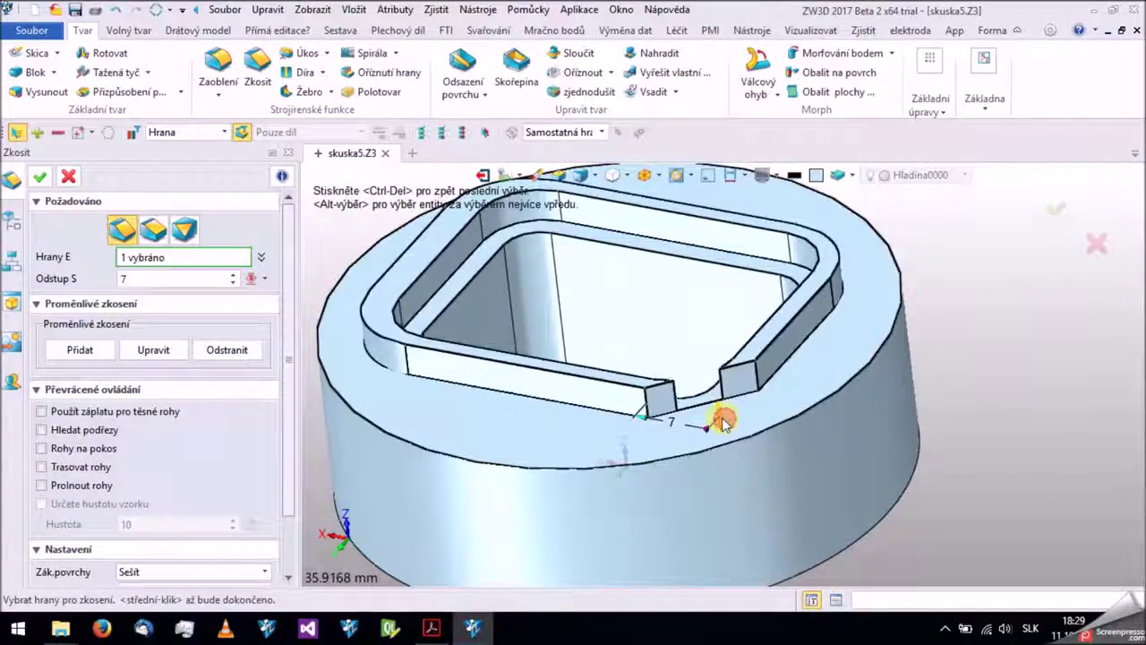
left_click(168, 278)
type("6")
key("BackSpace")
type("5")
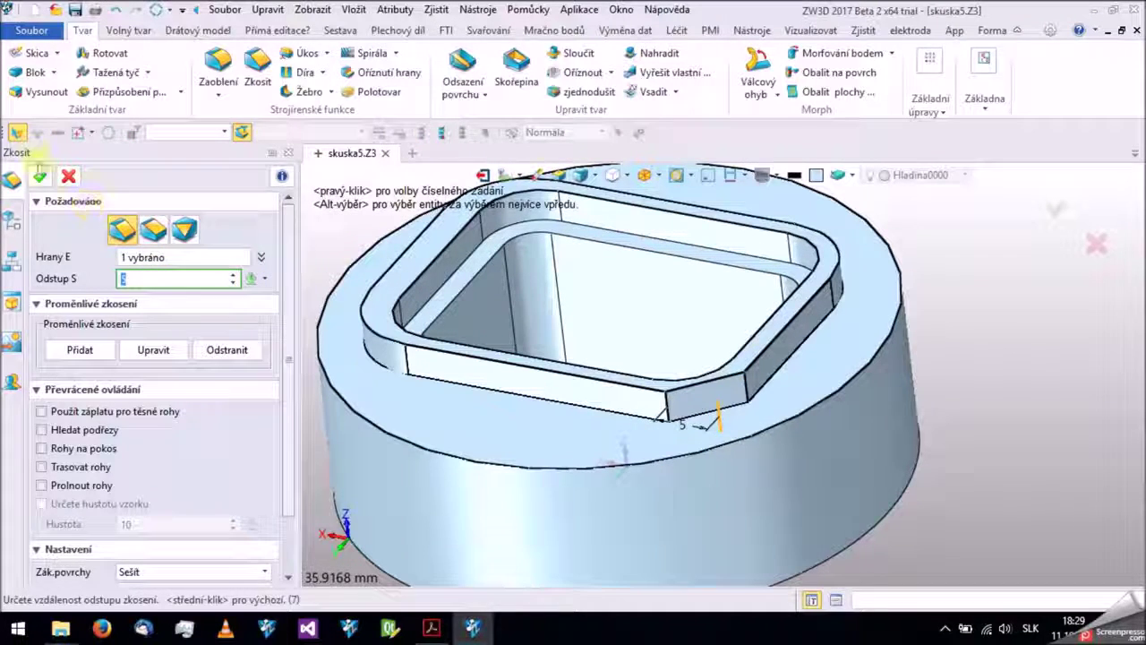
left_click(40, 177)
Start a new sketch on the XZ plane.
middle_click_drag(611, 480, 616, 538)
key("ctrl+Home")
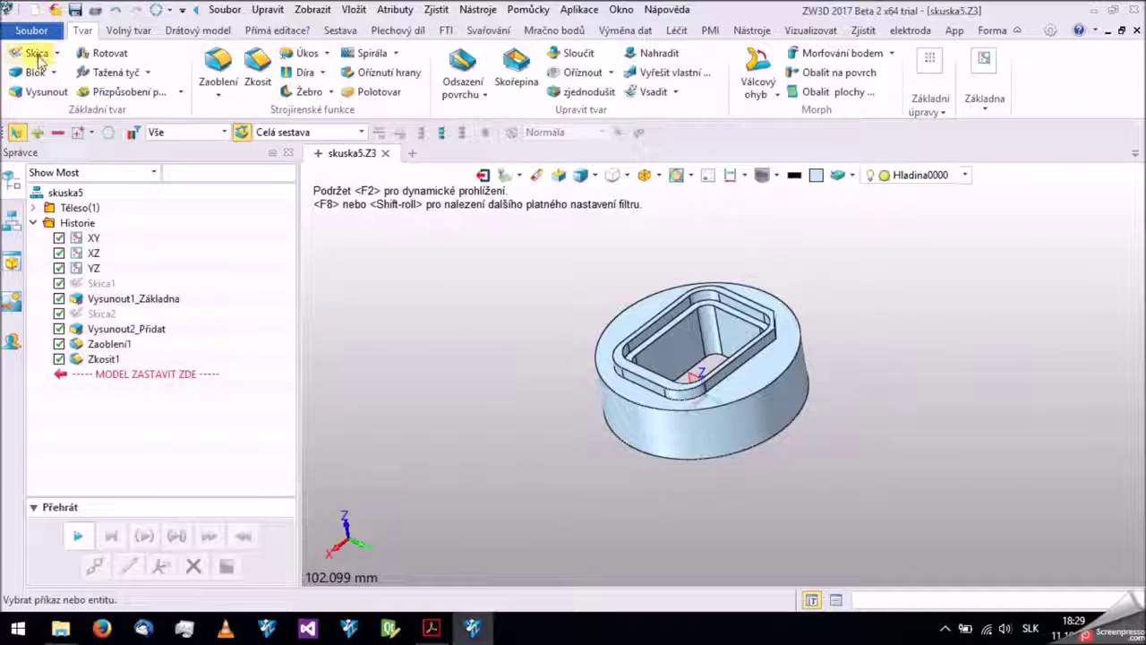
left_click(33, 52)
middle_click_drag(658, 327, 689, 358)
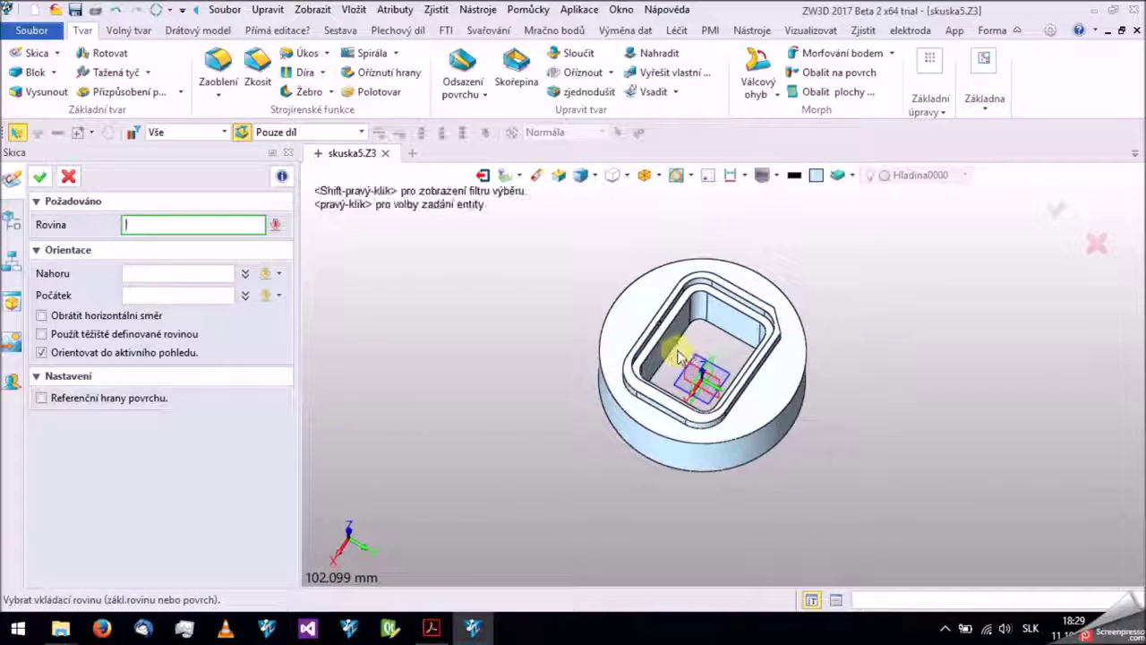
scroll(692, 369, "up", 3)
left_click(694, 367)
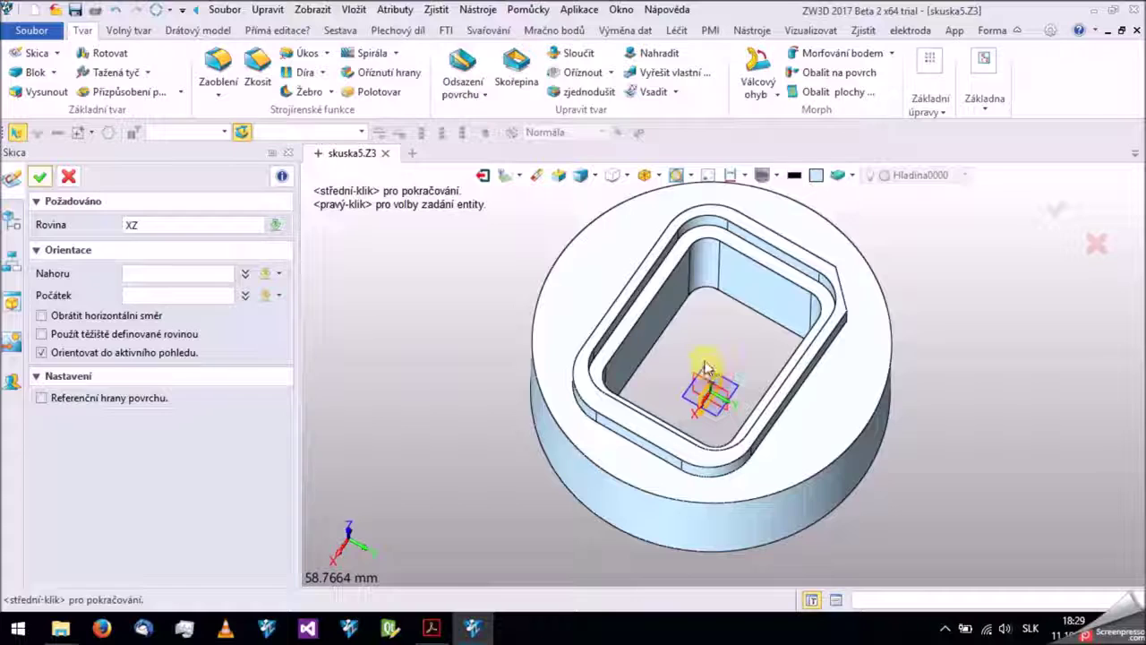
middle_click(702, 366)
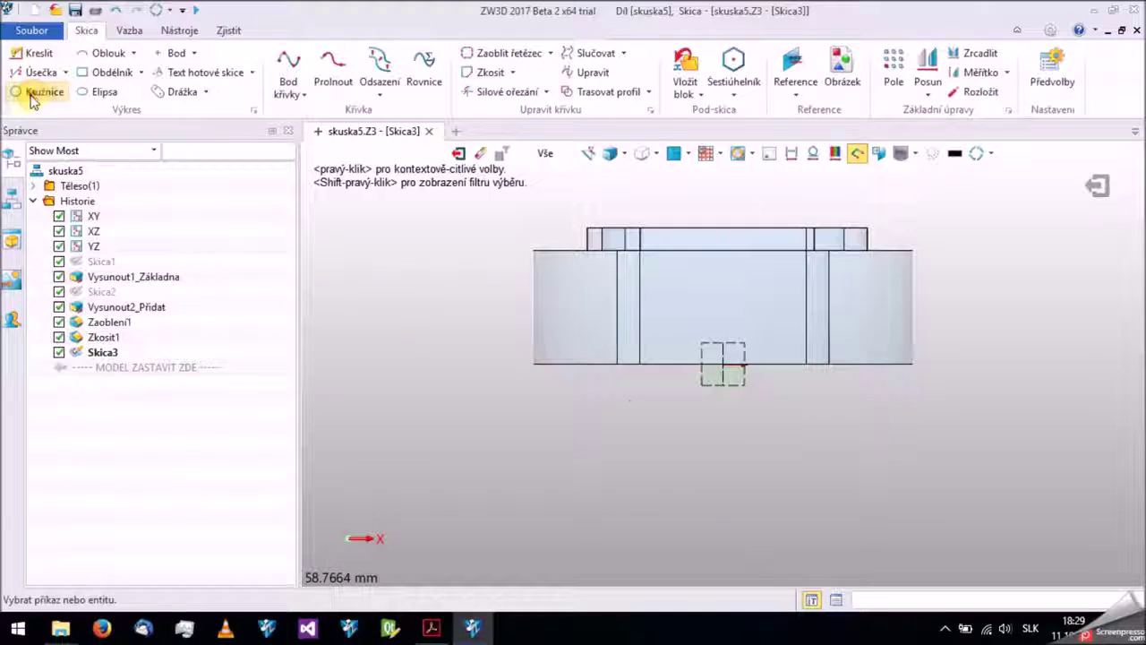
Draw a 10 mm diameter circle on the vertical axis, centred about 8.3 mm above the origin.
left_click(38, 91)
scroll(722, 308, "up", 2)
left_click(729, 288)
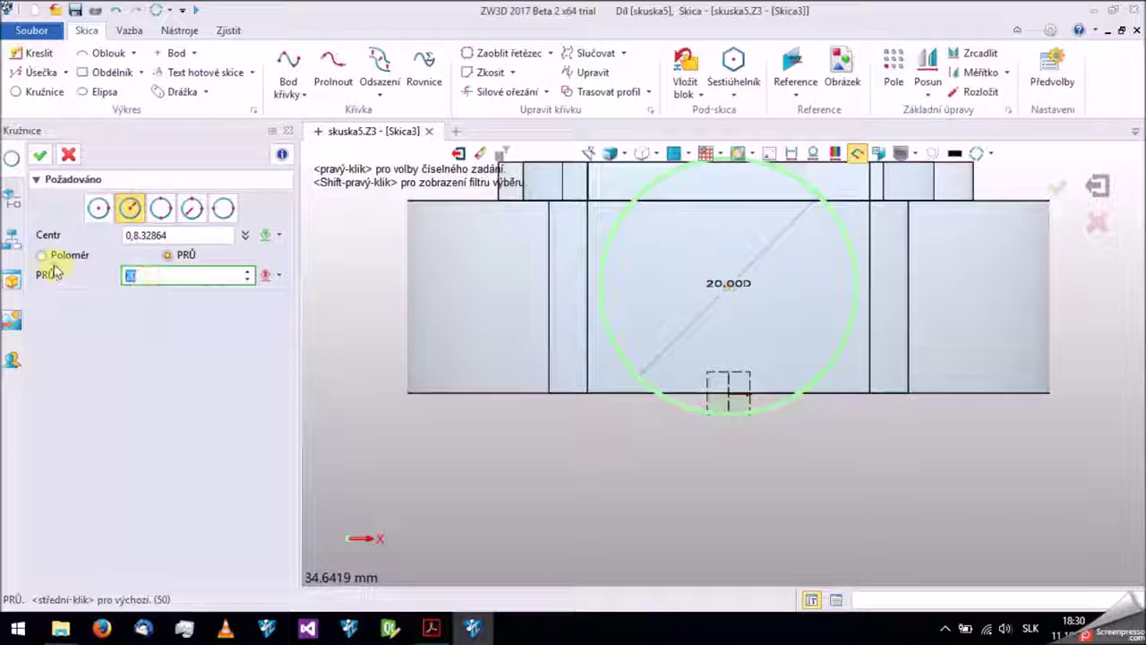
type("10")
key("Return")
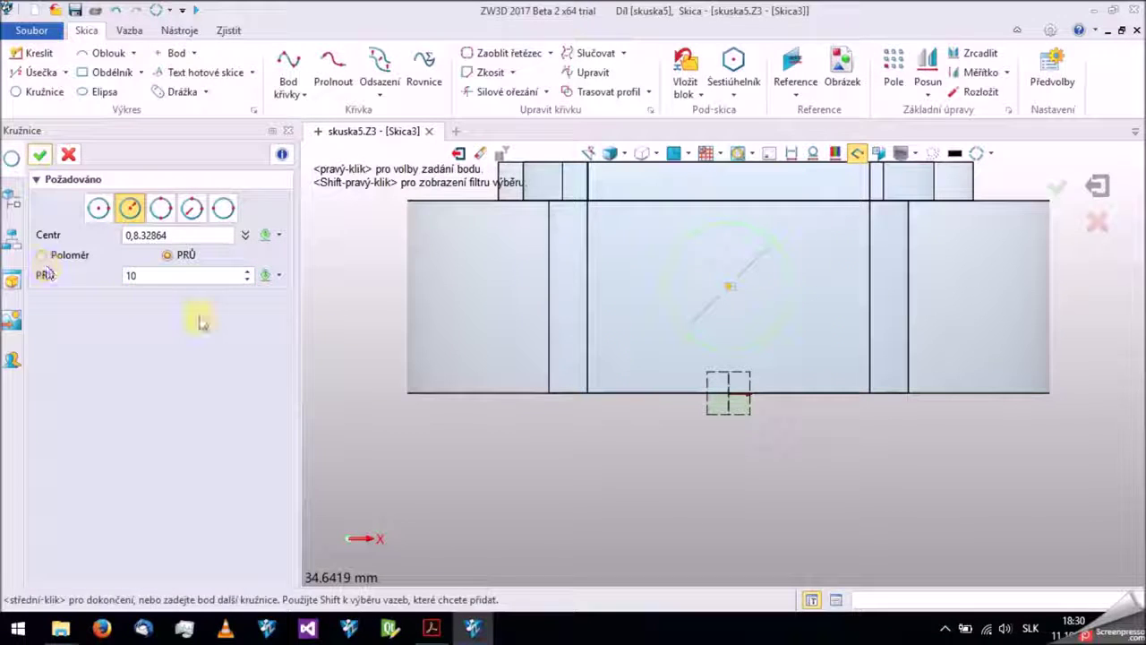
middle_click(199, 322)
Dimension the circle's centre at 7.5 mm above the disc's bottom edge and finish the sketch.
right_click(359, 297)
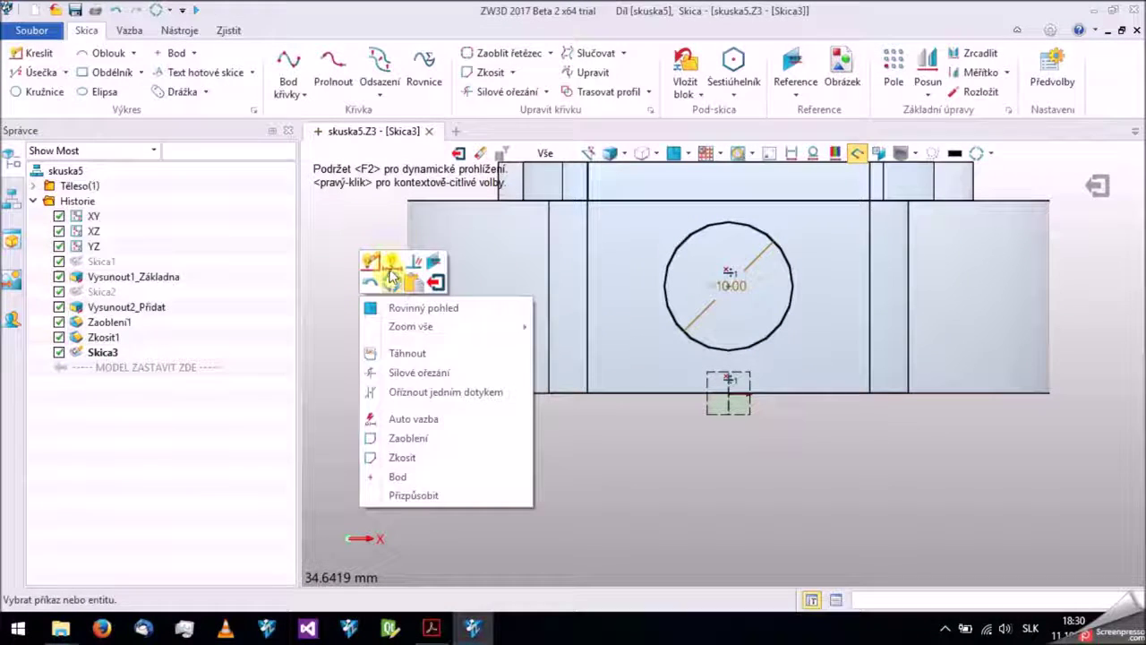
left_click(389, 265)
left_click(730, 285)
left_click(437, 394)
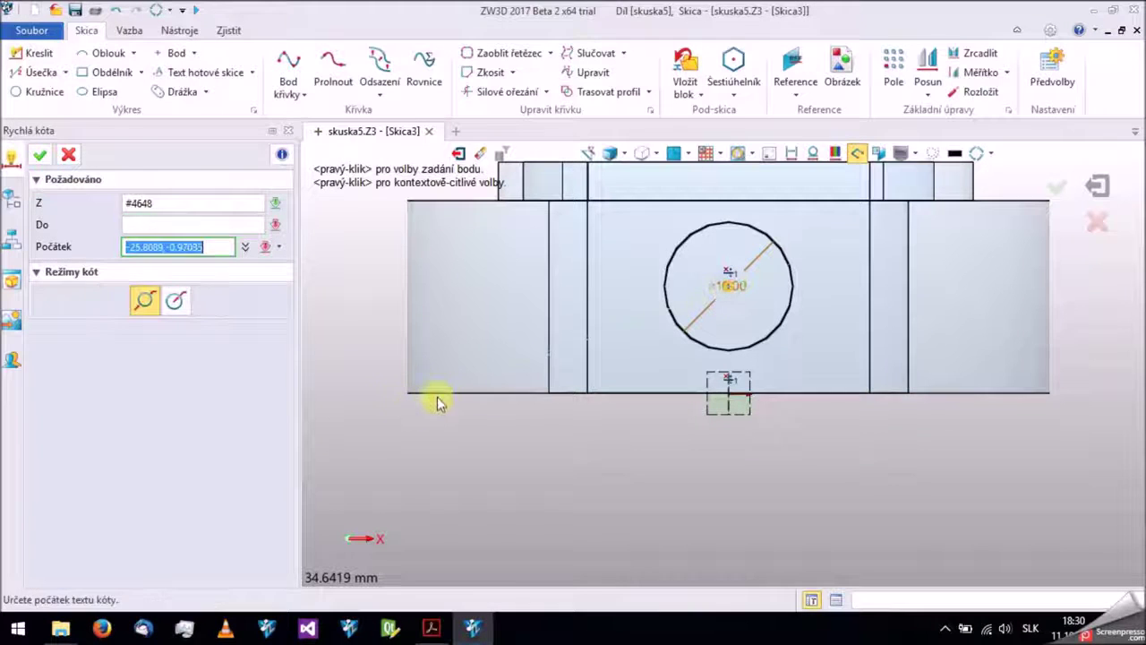
left_click(374, 358)
type("7,5")
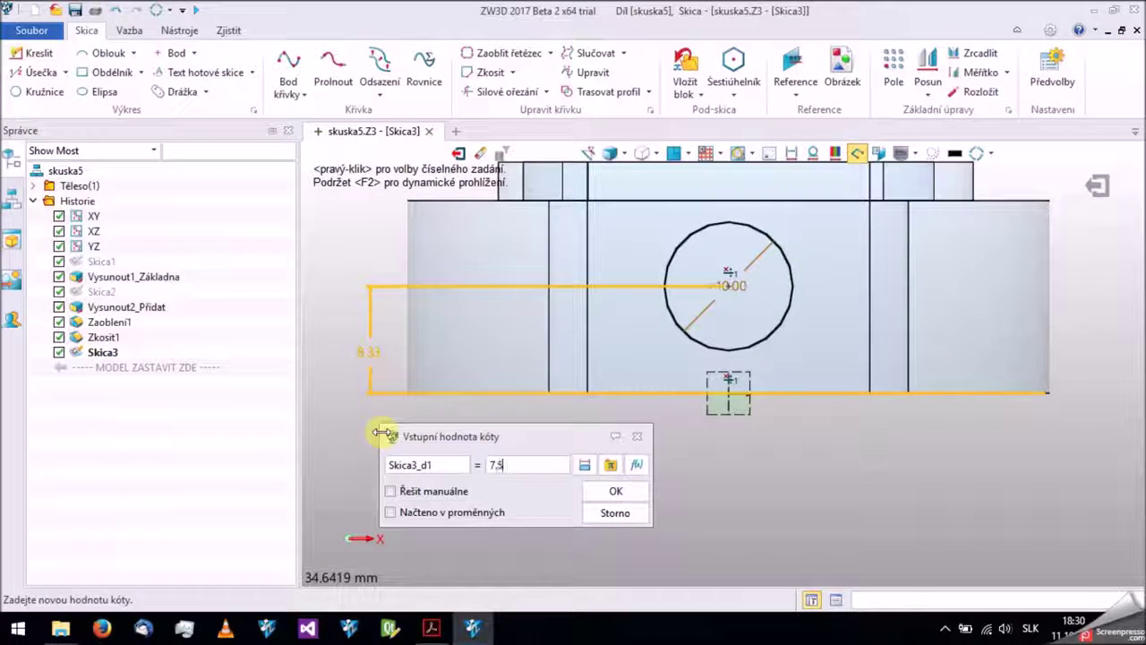
key("Return")
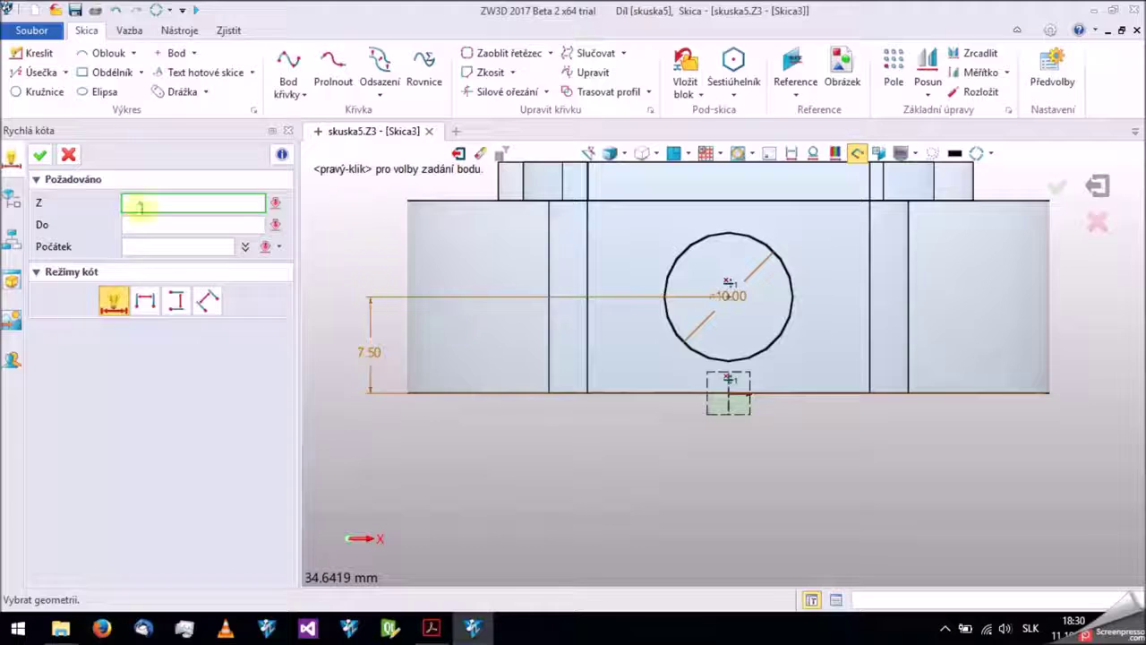
left_click(39, 153)
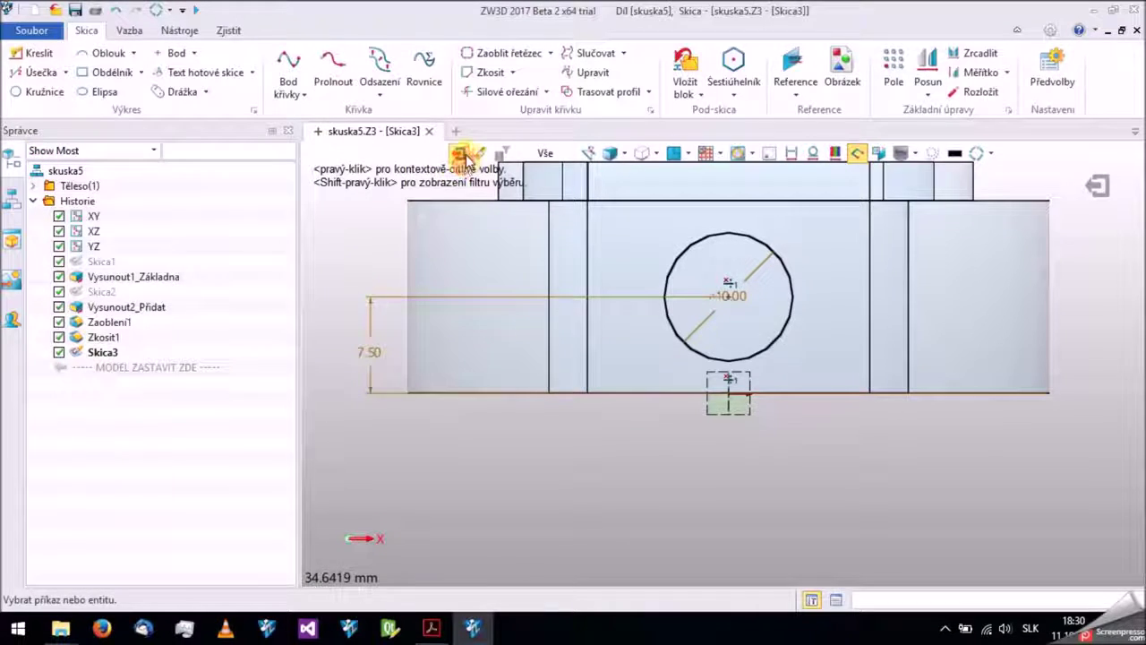
left_click(461, 156)
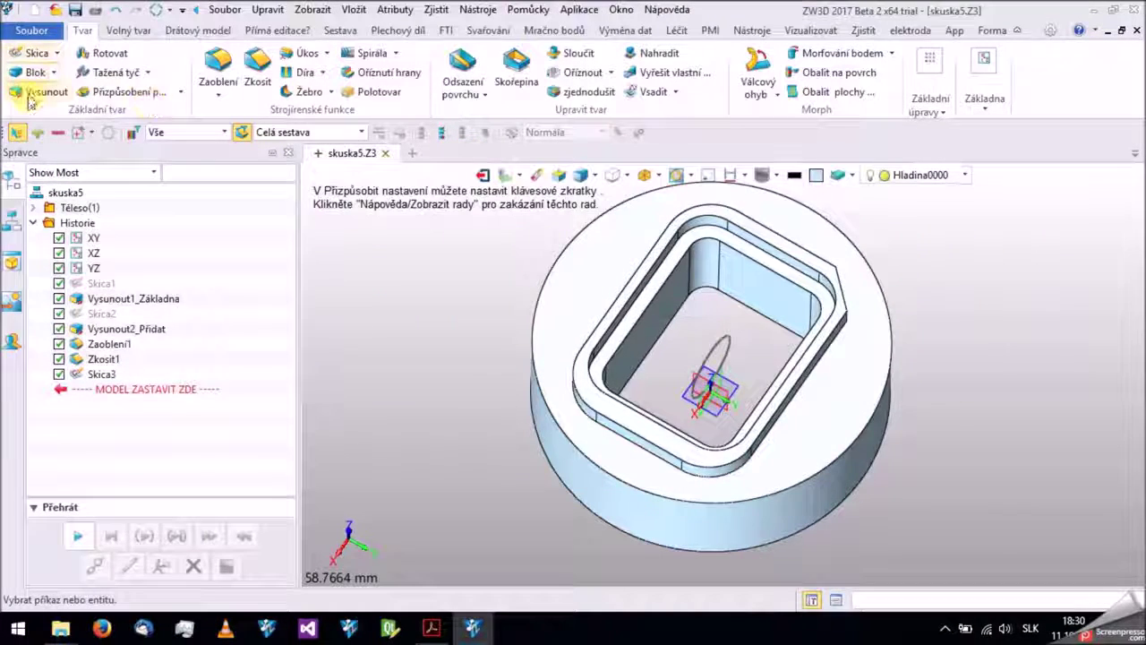
Start an Extrude using the circle sketch inside the opening as the profile.
left_click(32, 94)
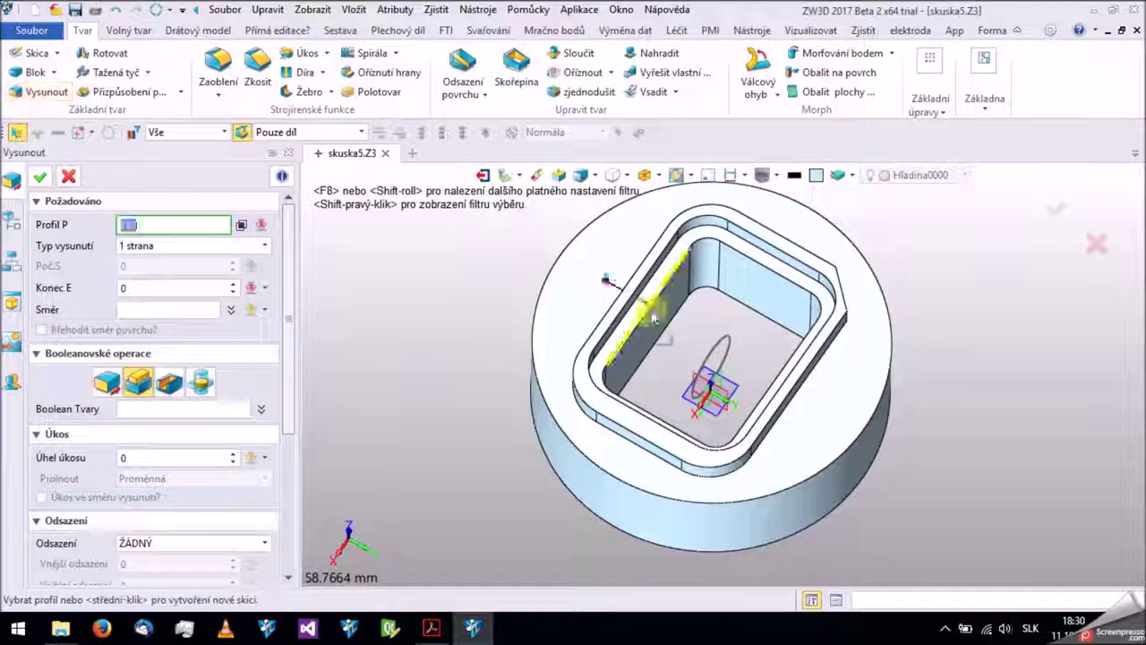
left_click(727, 354)
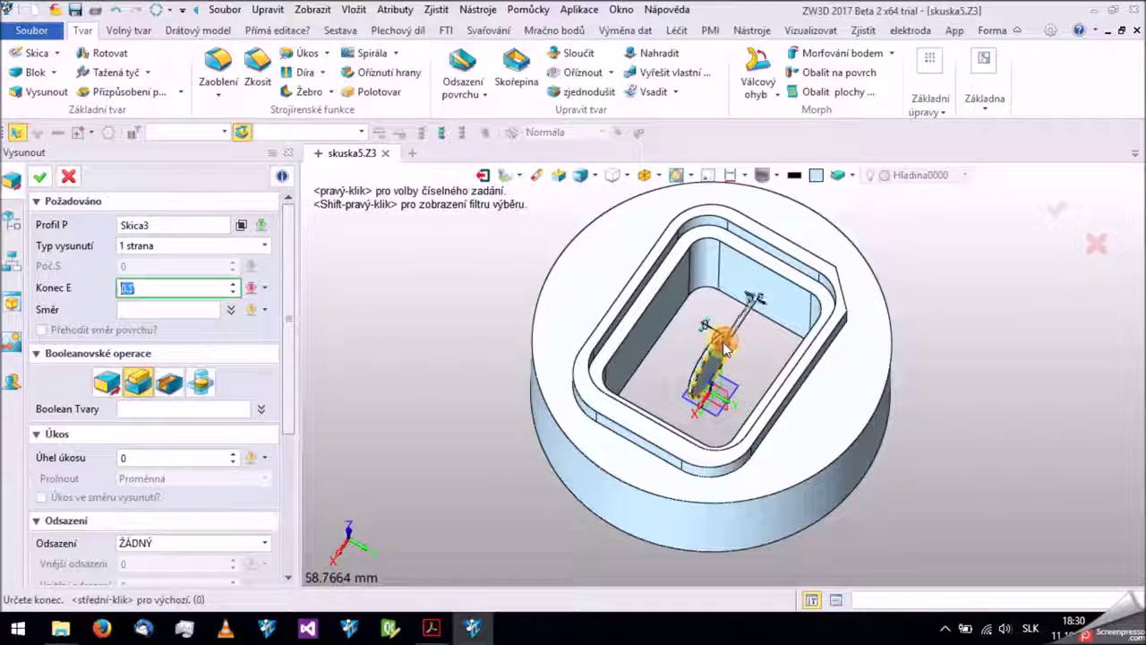